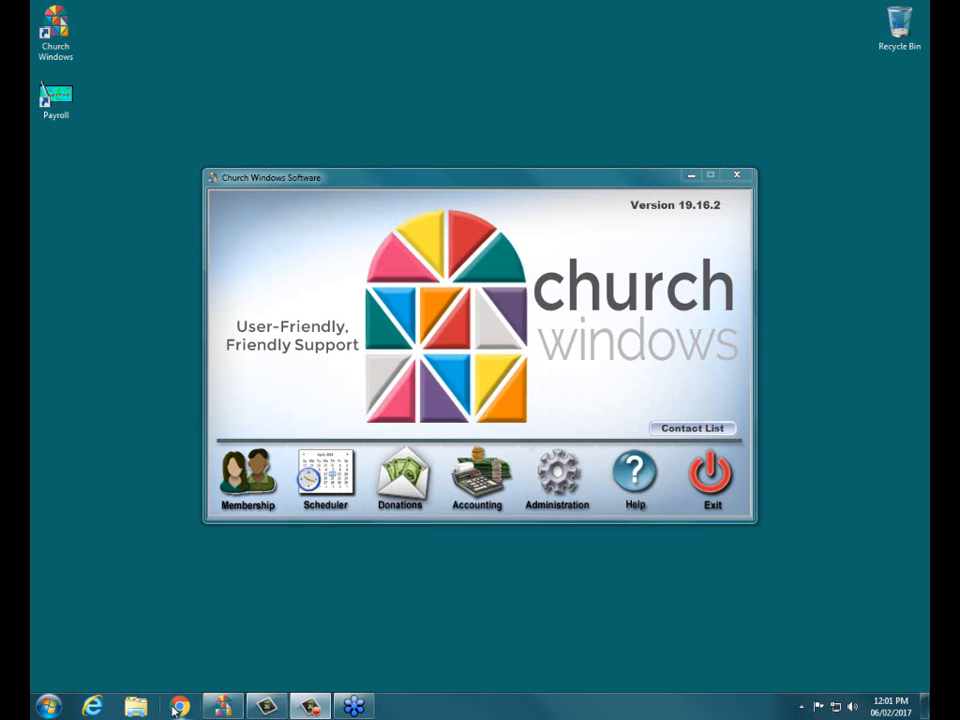
Switch to Internet Explorer and open the Support Center page on the churchwindows.com website
{"action": "left_click", "coordinate": [91, 707]}
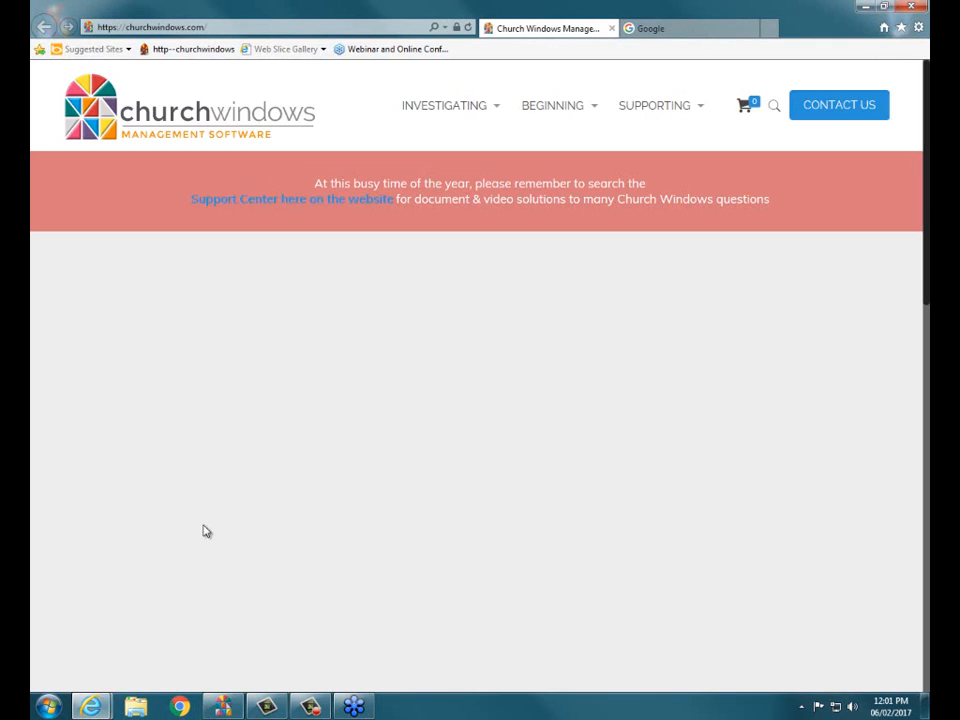
{"action": "mouse_move", "coordinate": [432, 102]}
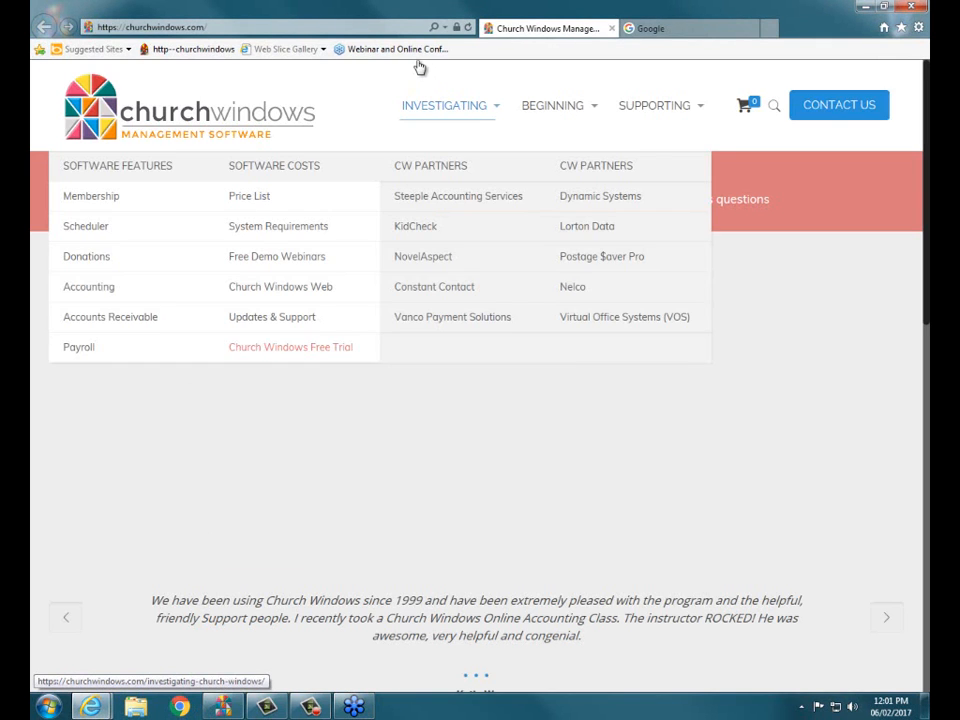
{"action": "mouse_move", "coordinate": [621, 103]}
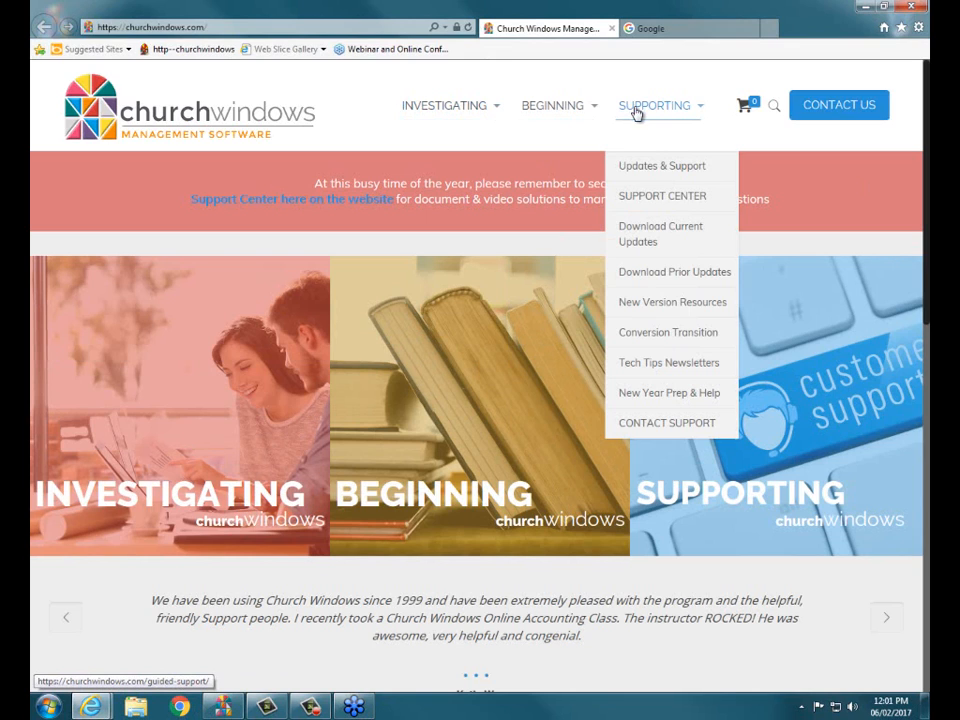
{"action": "left_click", "coordinate": [645, 197]}
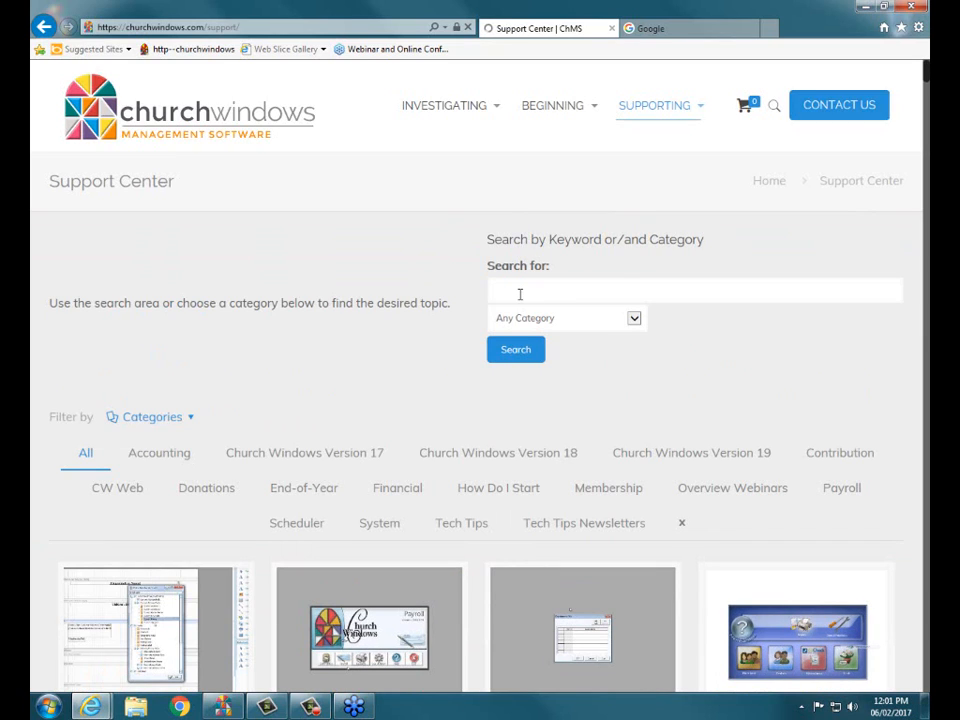
Search the Support Center for "creditor" and open the PDF "Accounting: How to Handle Creditor Fees" from its article
{"action": "left_click", "coordinate": [520, 294]}
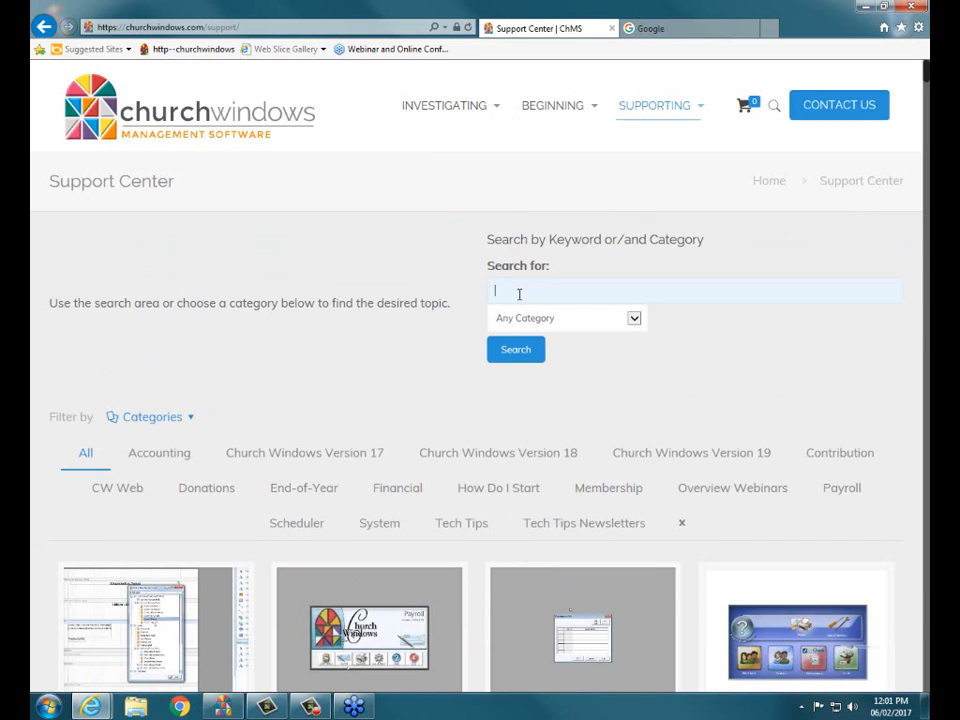
{"action": "type", "text": "cheditor"}
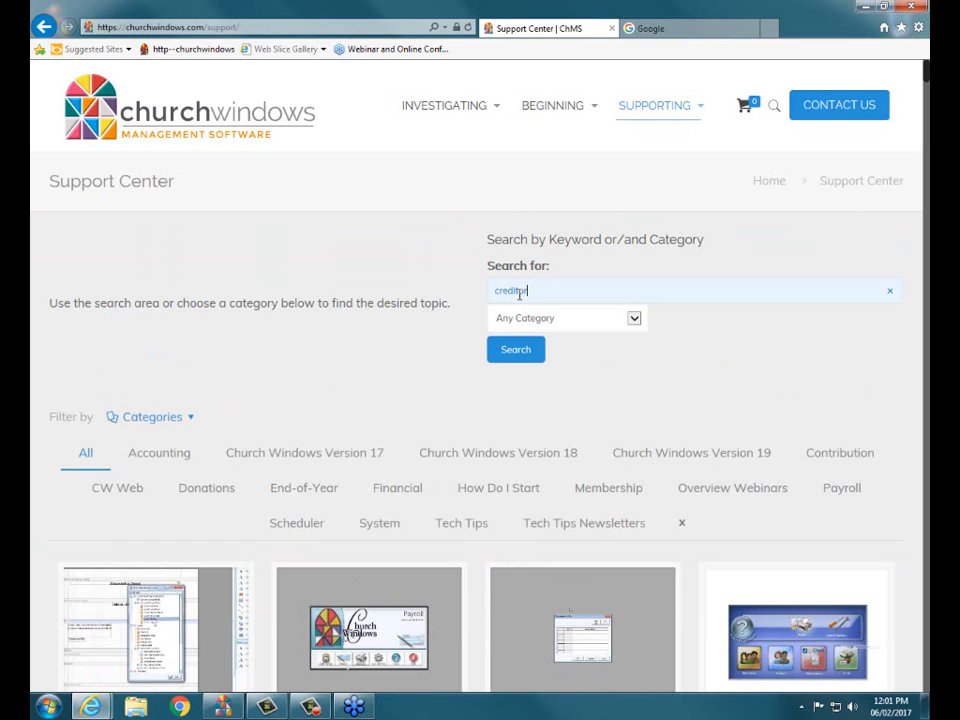
{"action": "key", "text": "Return"}
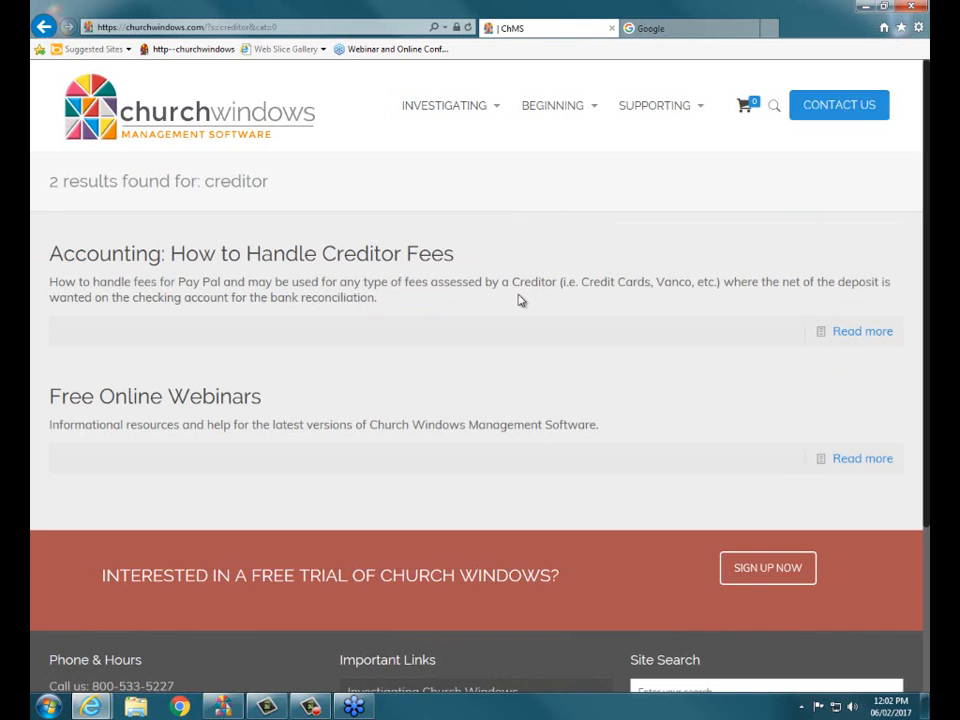
{"action": "left_click", "coordinate": [316, 256]}
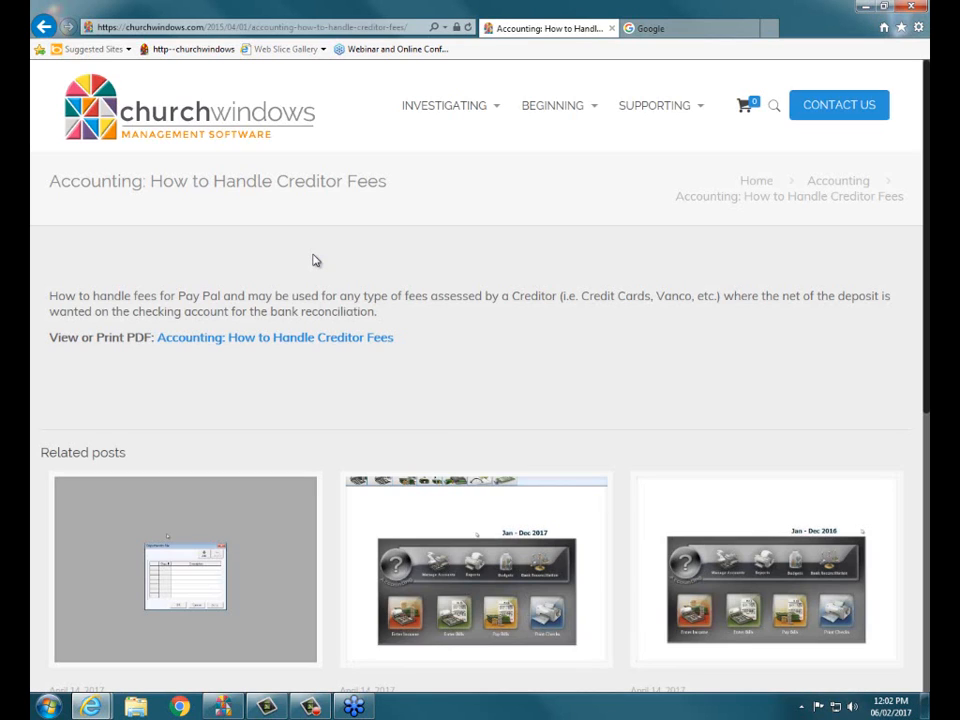
{"action": "left_click", "coordinate": [217, 340]}
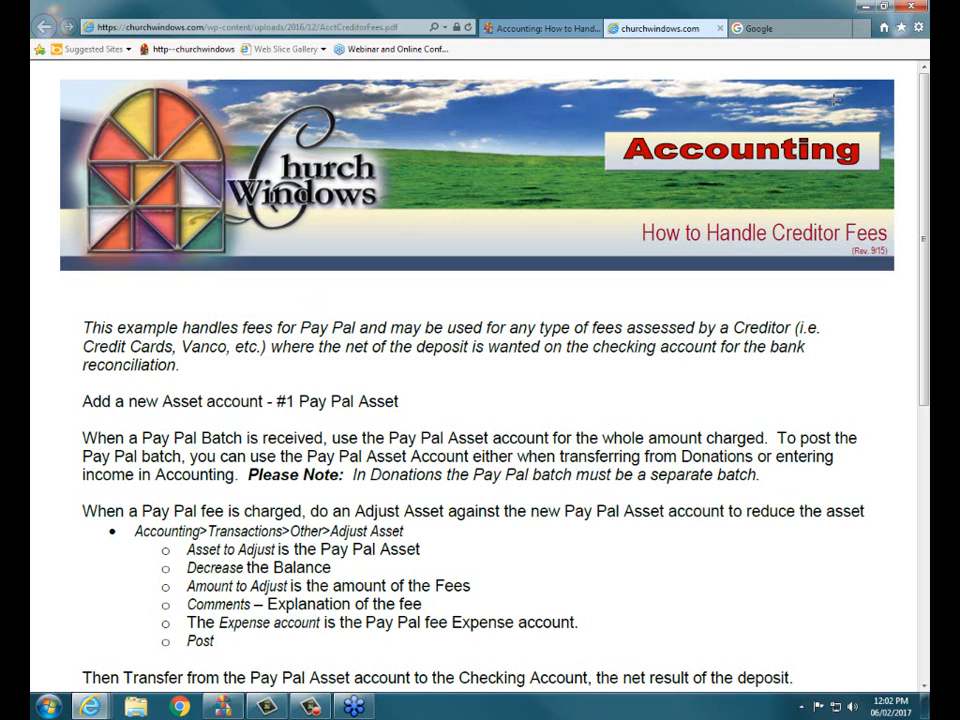
Close the Google page, the creditor fees PDF and the browser to return to Church Windows
{"action": "left_click", "coordinate": [844, 28]}
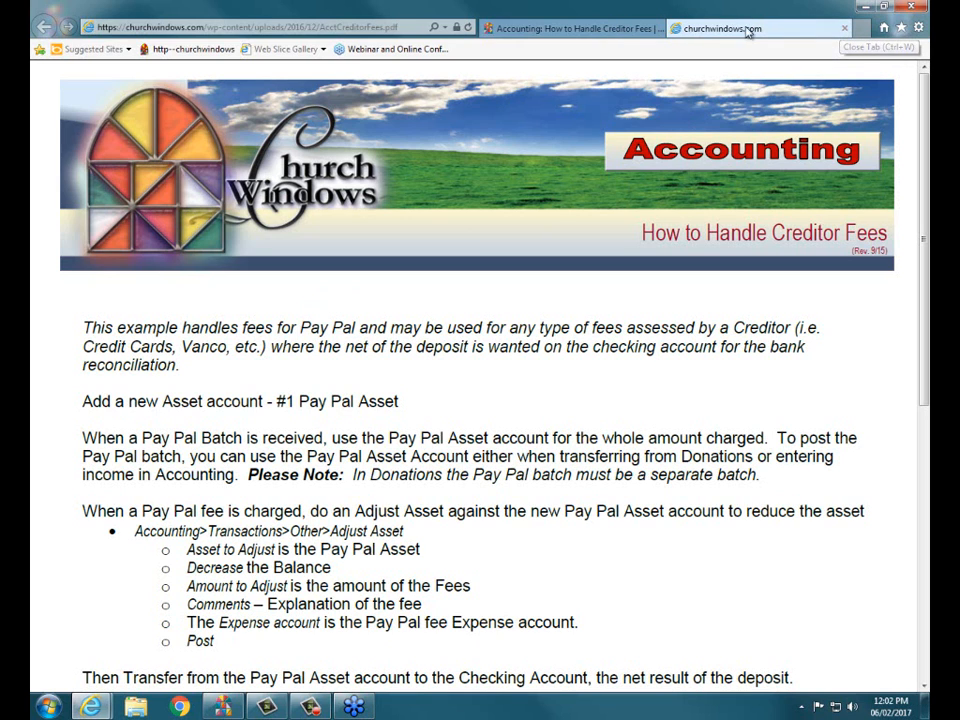
{"action": "left_click", "coordinate": [844, 28]}
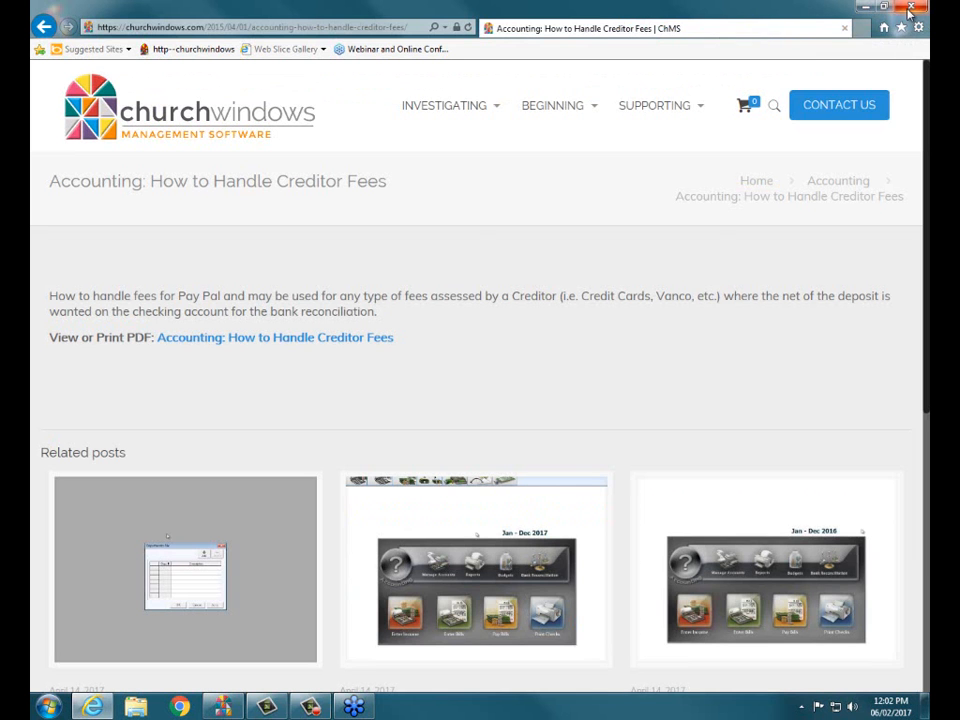
{"action": "left_click", "coordinate": [844, 28]}
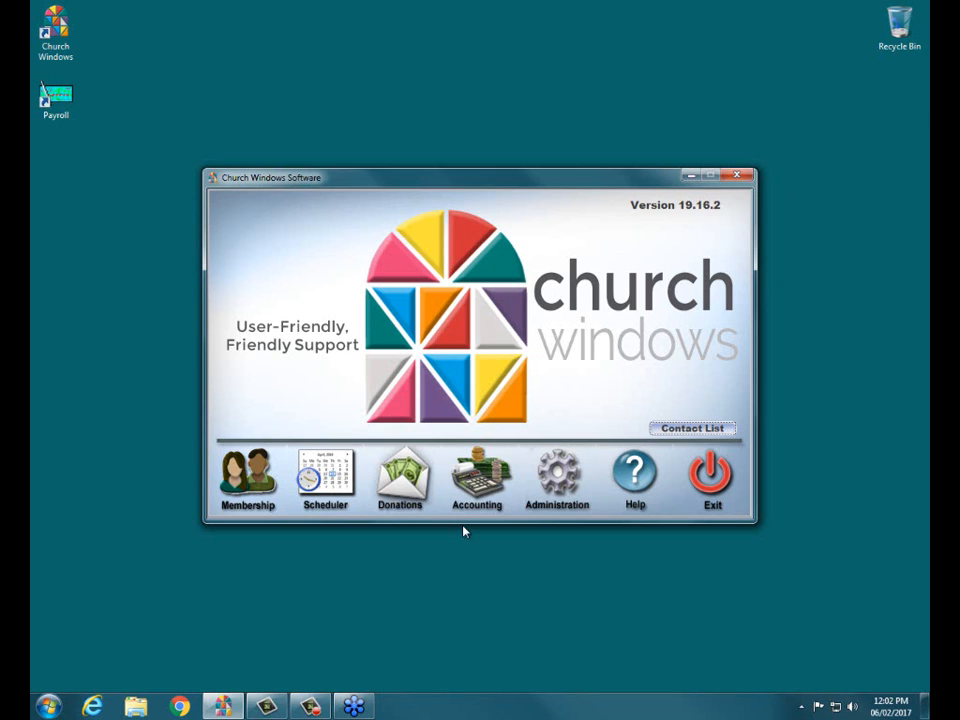
In the Donations module, post the unposted 04/25/2017 batch from donation entry, accepting the non-standard posting day and declining the printout
{"action": "left_click", "coordinate": [417, 489]}
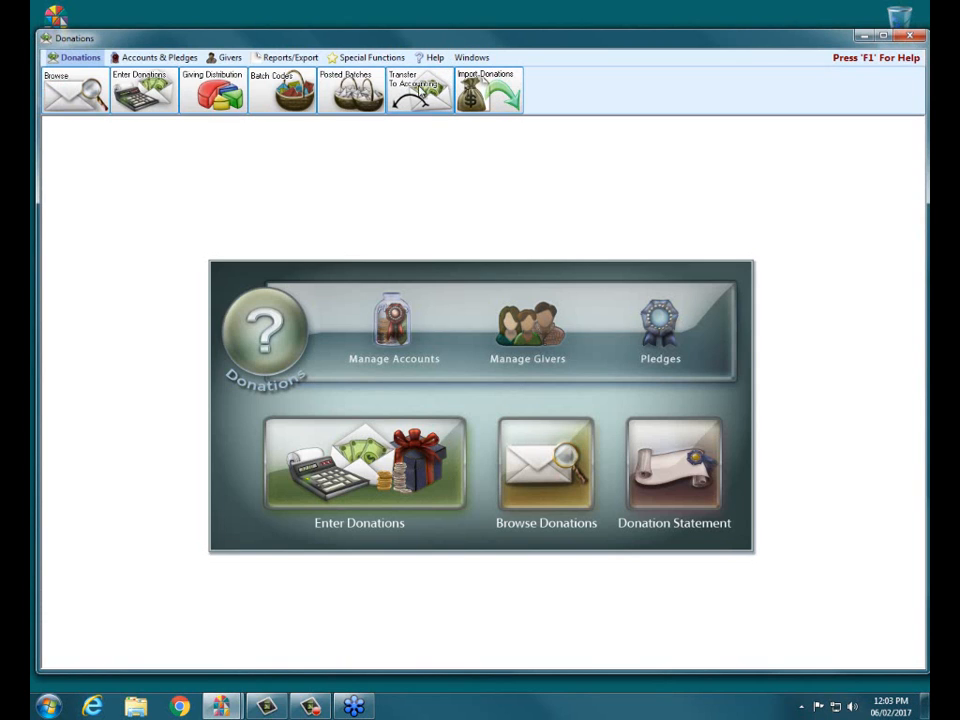
{"action": "left_click", "coordinate": [375, 467]}
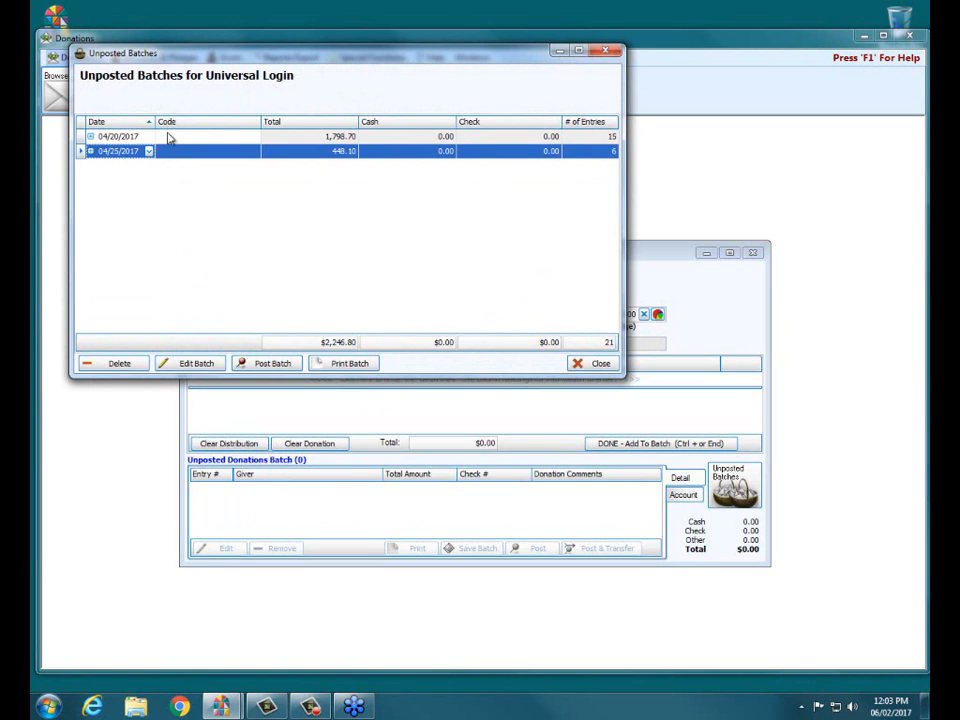
{"action": "left_click", "coordinate": [259, 366]}
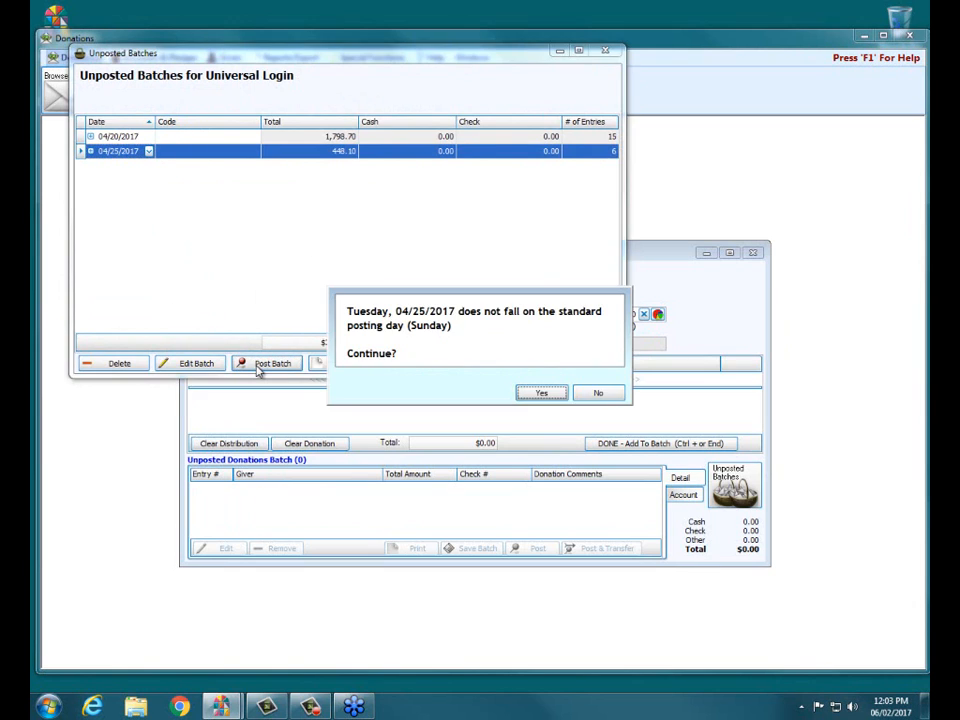
{"action": "left_click", "coordinate": [545, 393]}
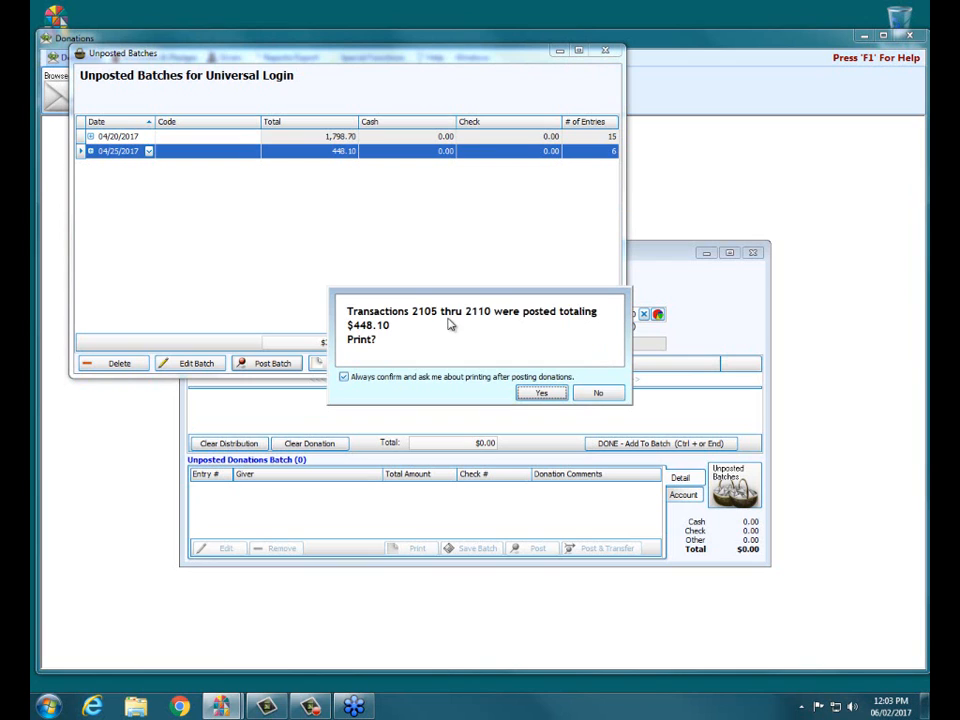
{"action": "left_click", "coordinate": [586, 396]}
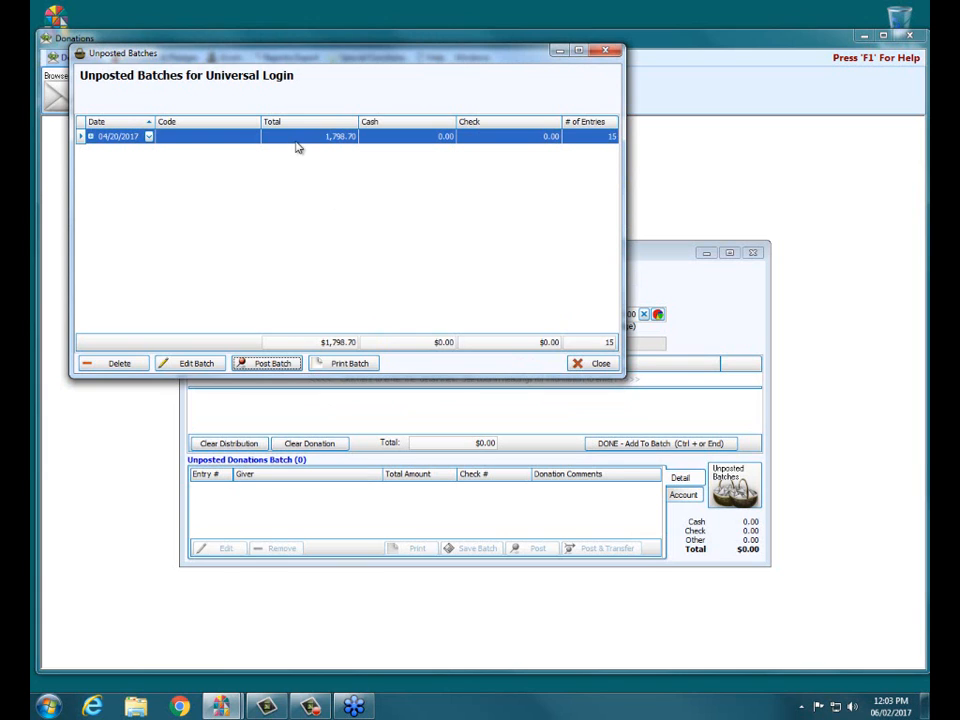
Post the 04/20/2017 donation batch despite its non-standard posting day, without printing, and close the donation entry windows
{"action": "left_click", "coordinate": [277, 364]}
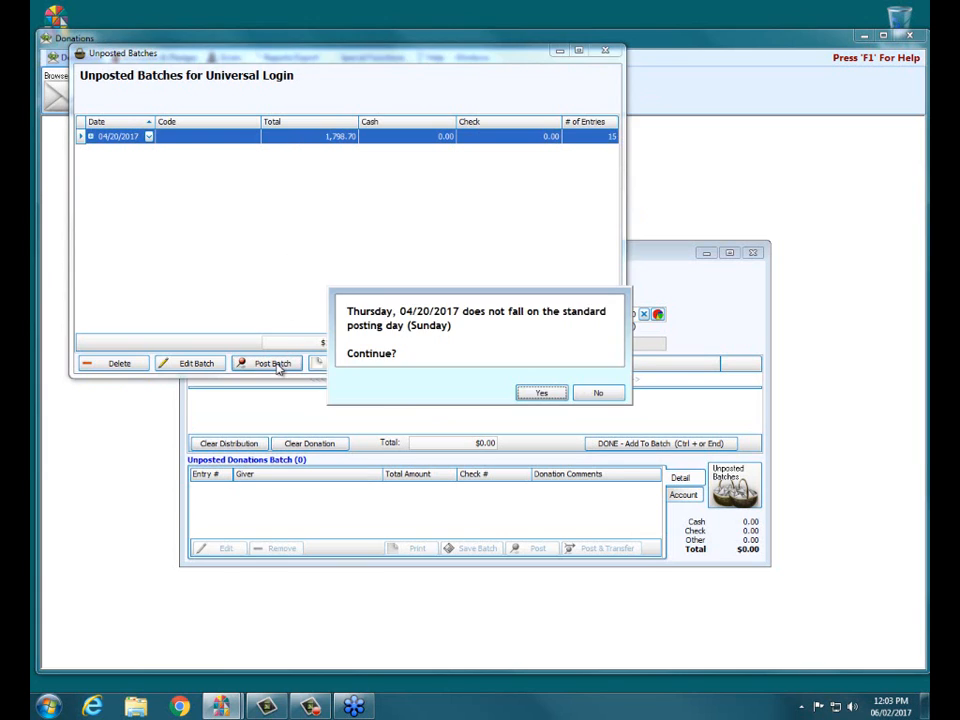
{"action": "left_click", "coordinate": [540, 392]}
{"action": "left_click", "coordinate": [596, 394]}
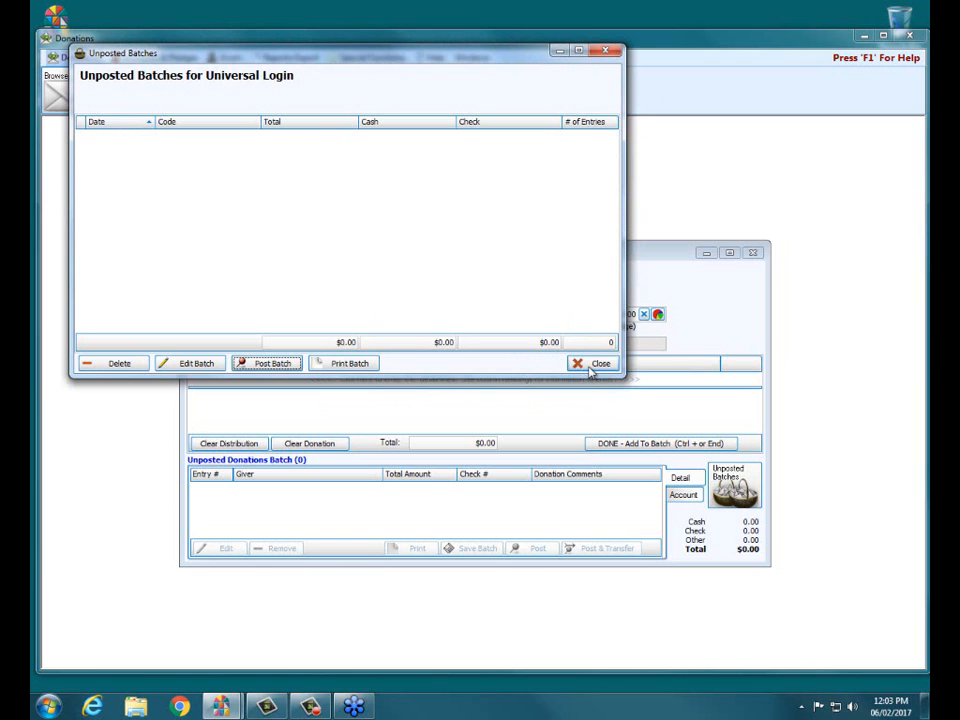
{"action": "left_click", "coordinate": [590, 368]}
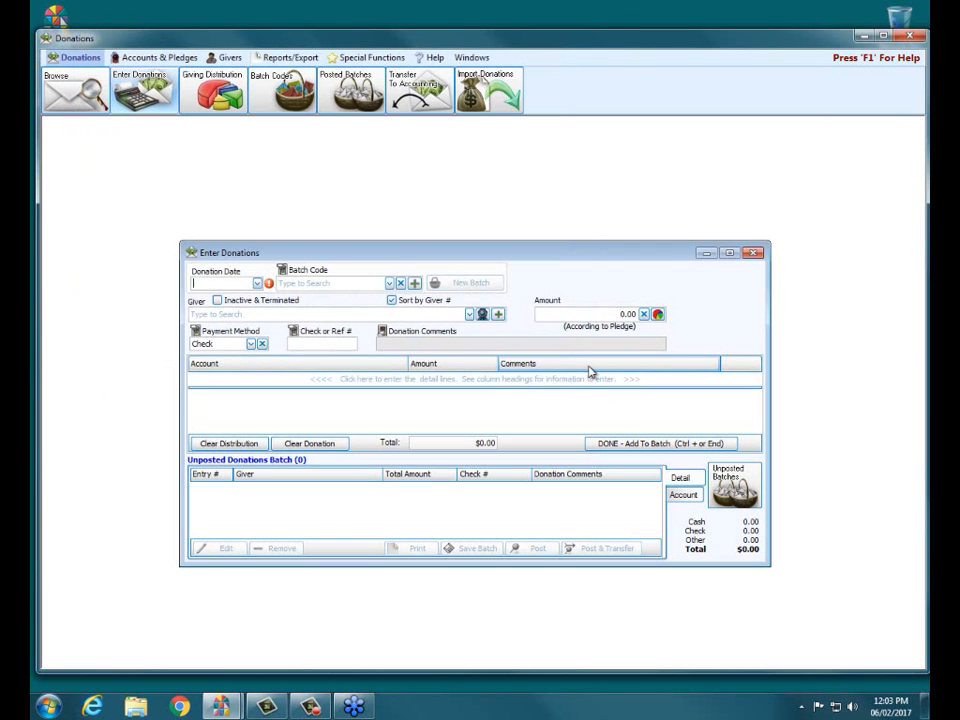
{"action": "left_click", "coordinate": [753, 253]}
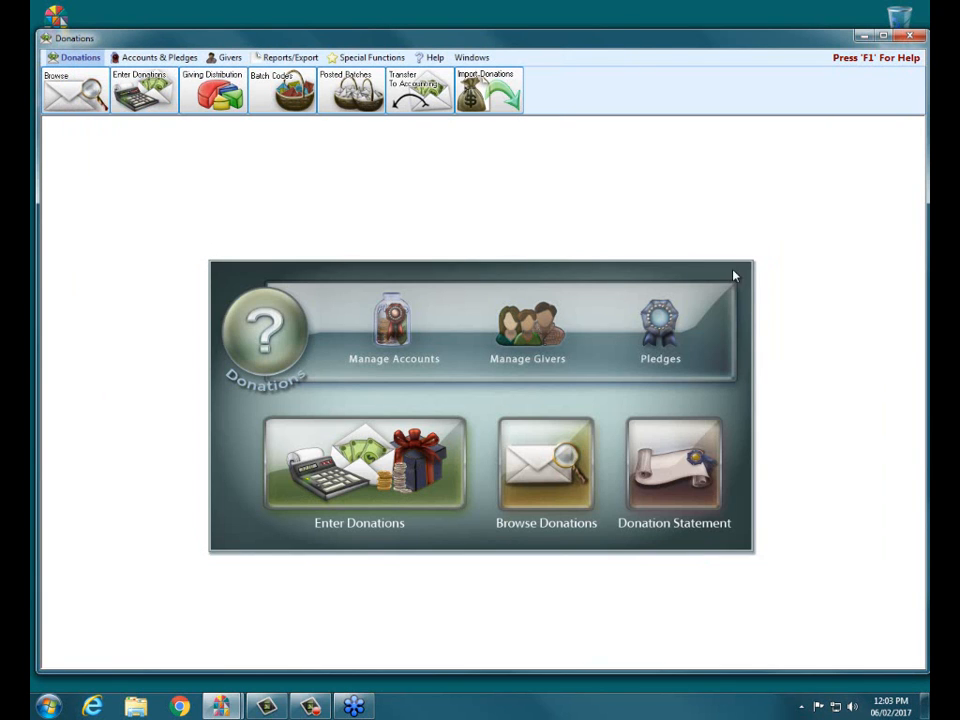
Review the batches listed for transfer to Accounting, then close the list and the Donations module
{"action": "left_click", "coordinate": [411, 88]}
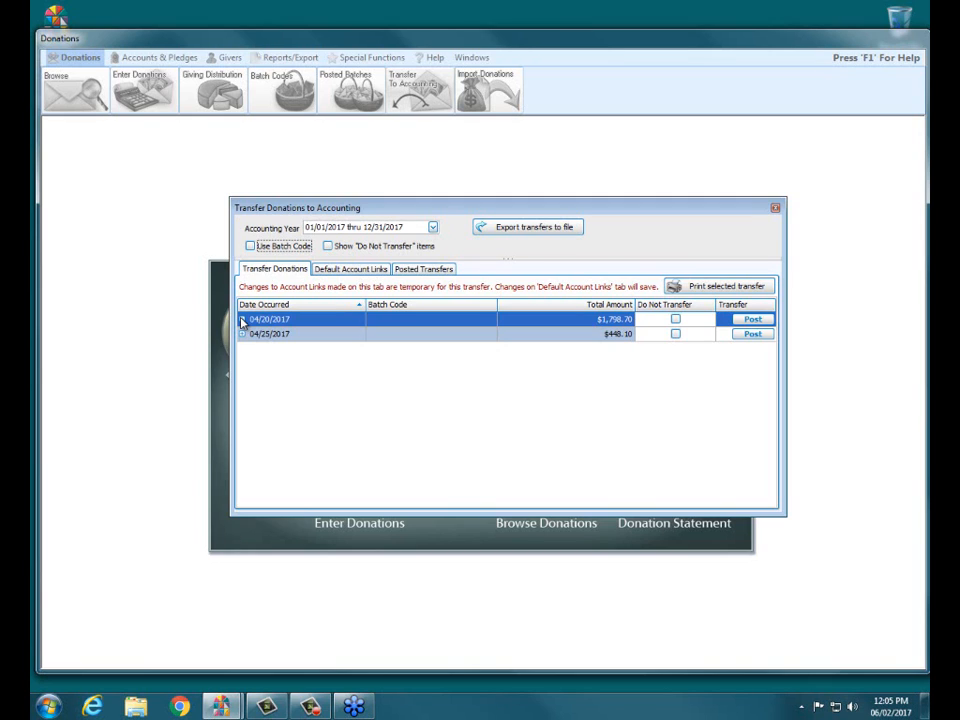
{"action": "left_click", "coordinate": [775, 211]}
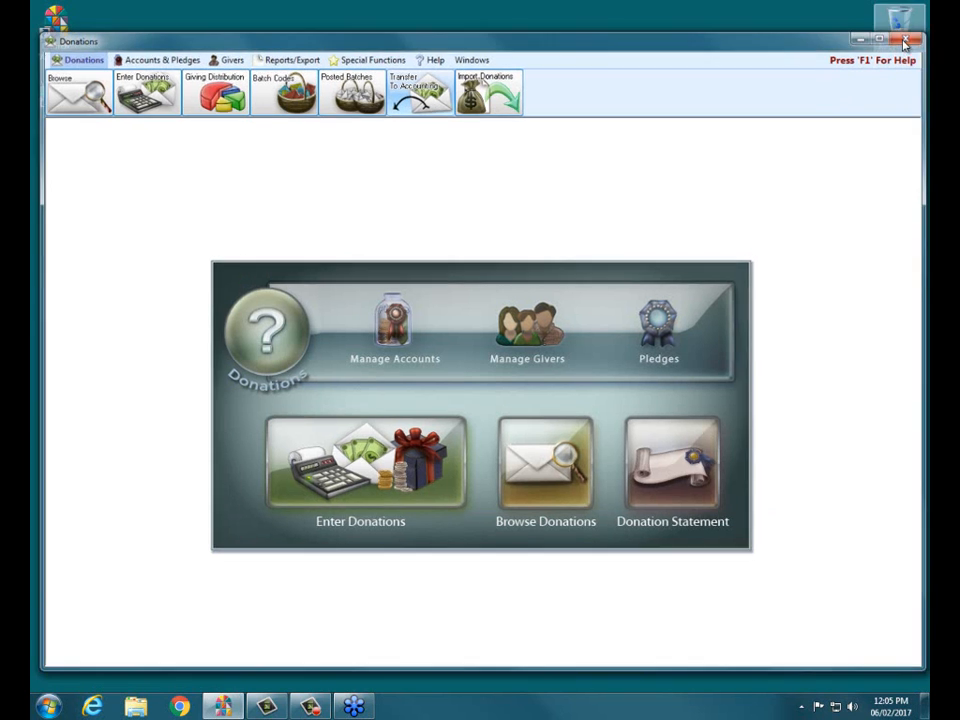
{"action": "left_click", "coordinate": [905, 41]}
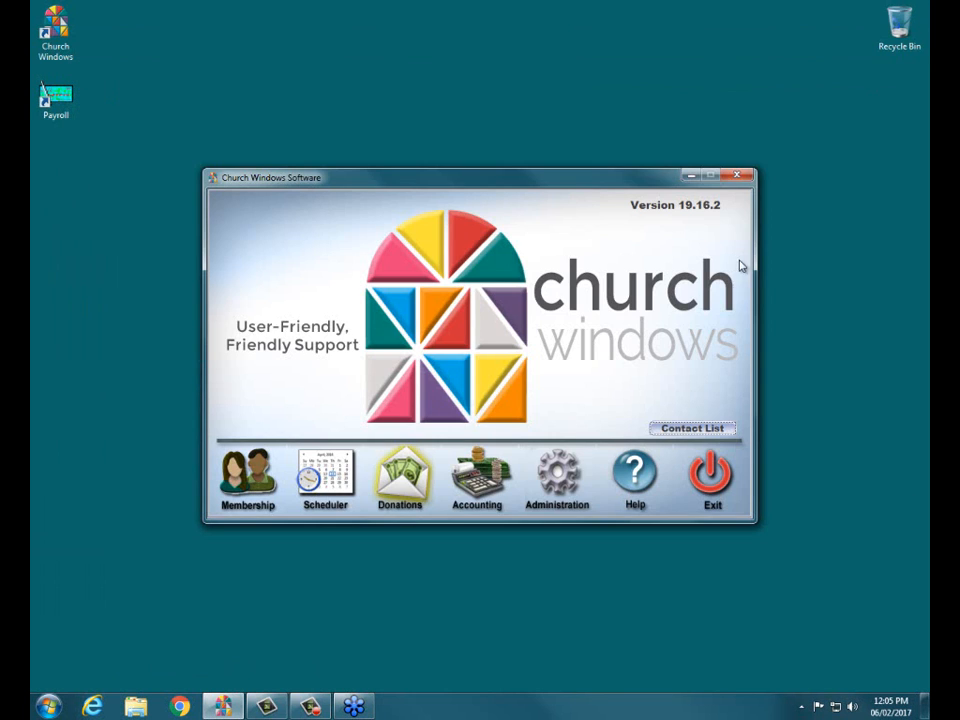
In the Accounting module, search the Chart of Accounts for "vanc", then return to the transaction functions
{"action": "left_click", "coordinate": [478, 480]}
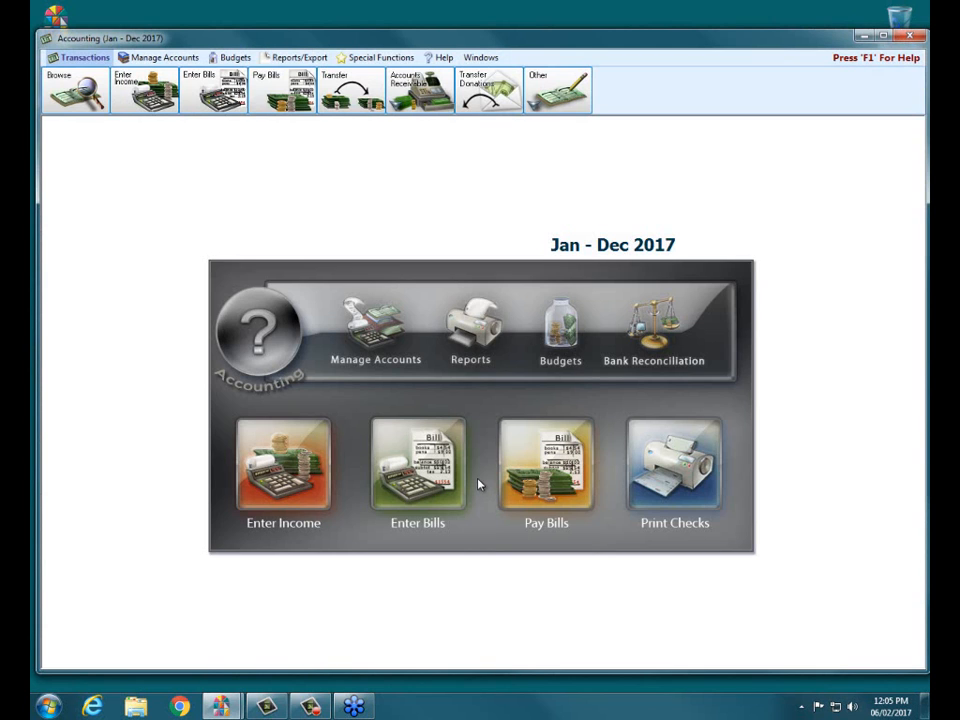
{"action": "left_click", "coordinate": [375, 329]}
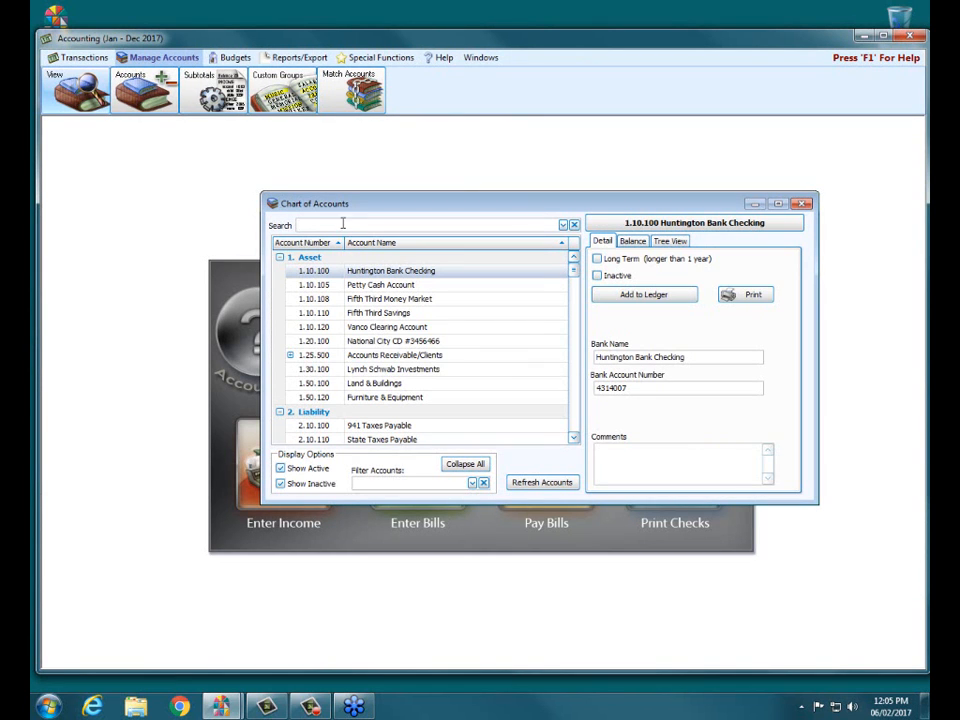
{"action": "type", "text": "vanc"}
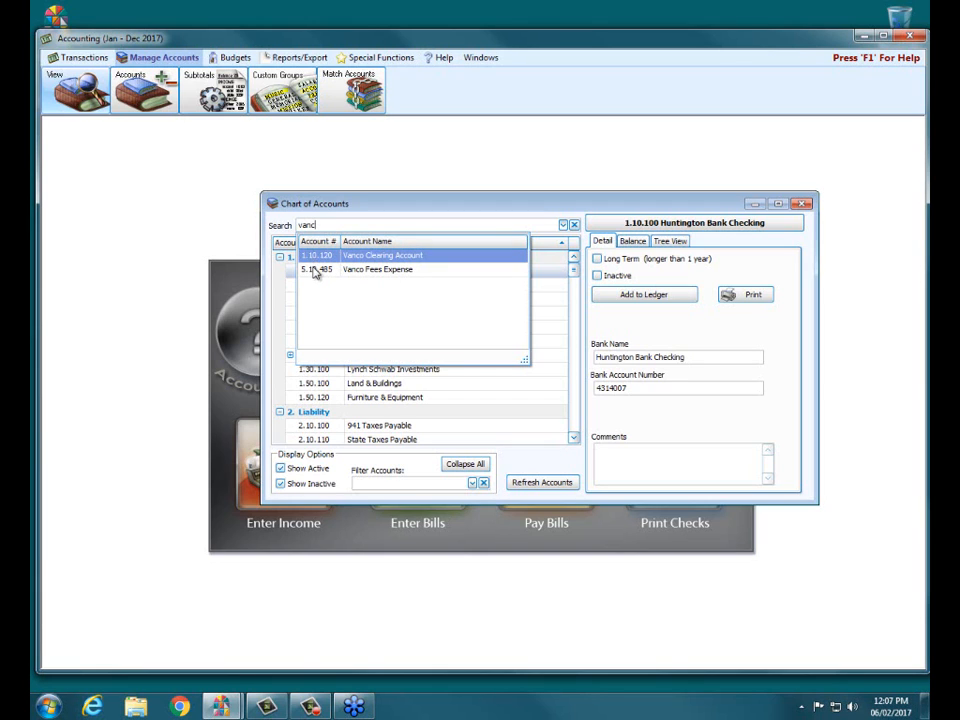
{"action": "left_click", "coordinate": [801, 204]}
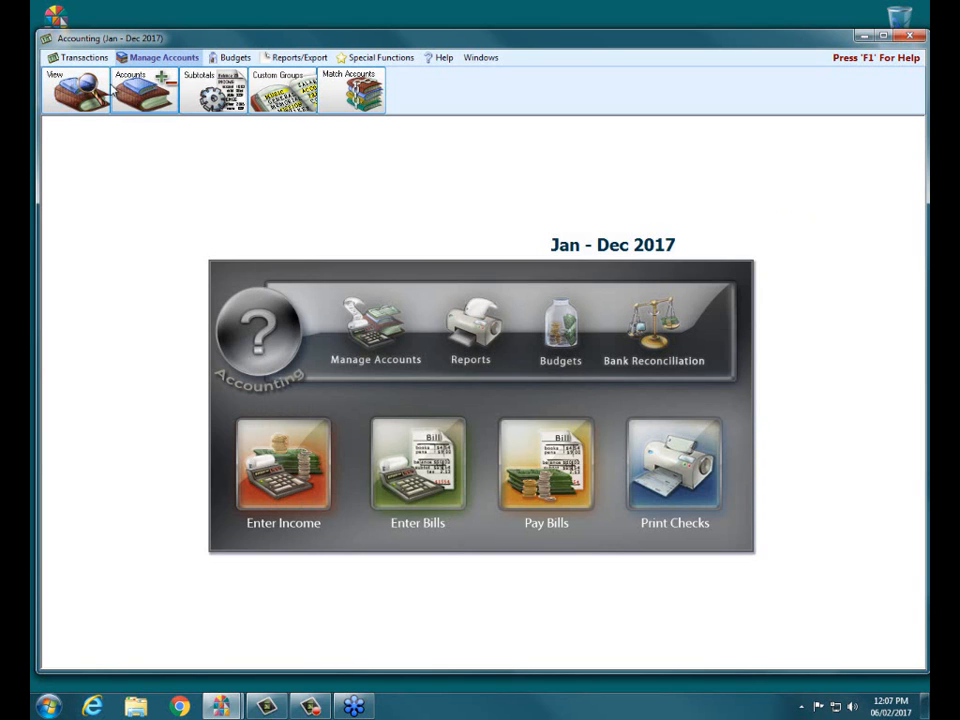
{"action": "left_click", "coordinate": [86, 58]}
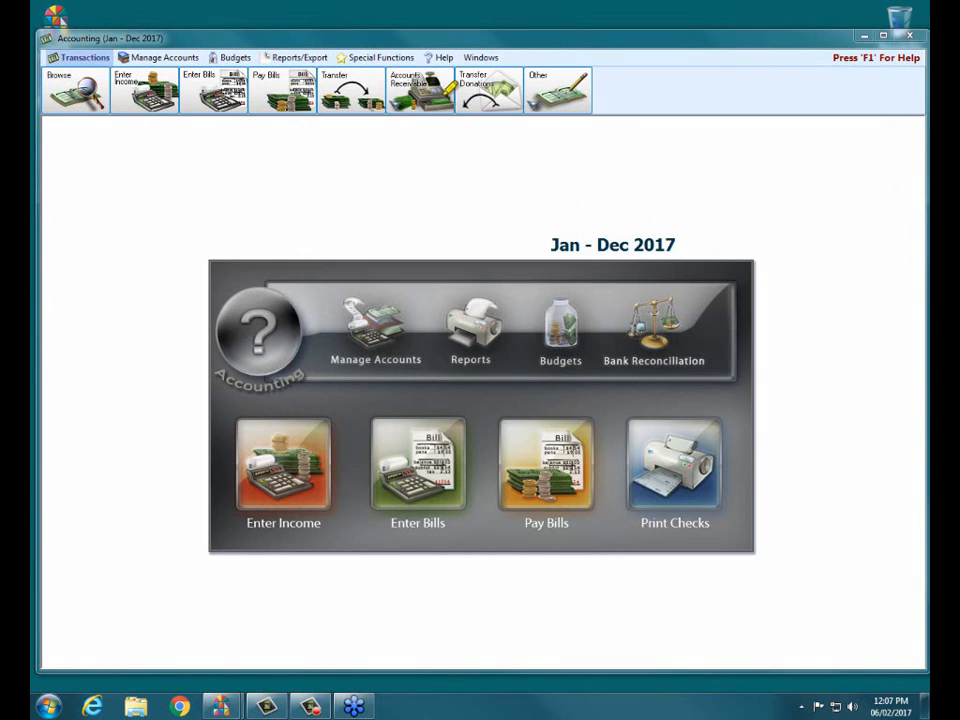
{"action": "mouse_move", "coordinate": [523, 60]}
{"action": "left_mouse_down"}
{"action": "mouse_move", "coordinate": [529, 131]}
{"action": "mouse_move", "coordinate": [442, 108]}
{"action": "mouse_move", "coordinate": [455, 65]}
{"action": "left_mouse_up"}
{"action": "left_click_drag", "start_coordinate": [486, 127], "coordinate": [480, 245]}
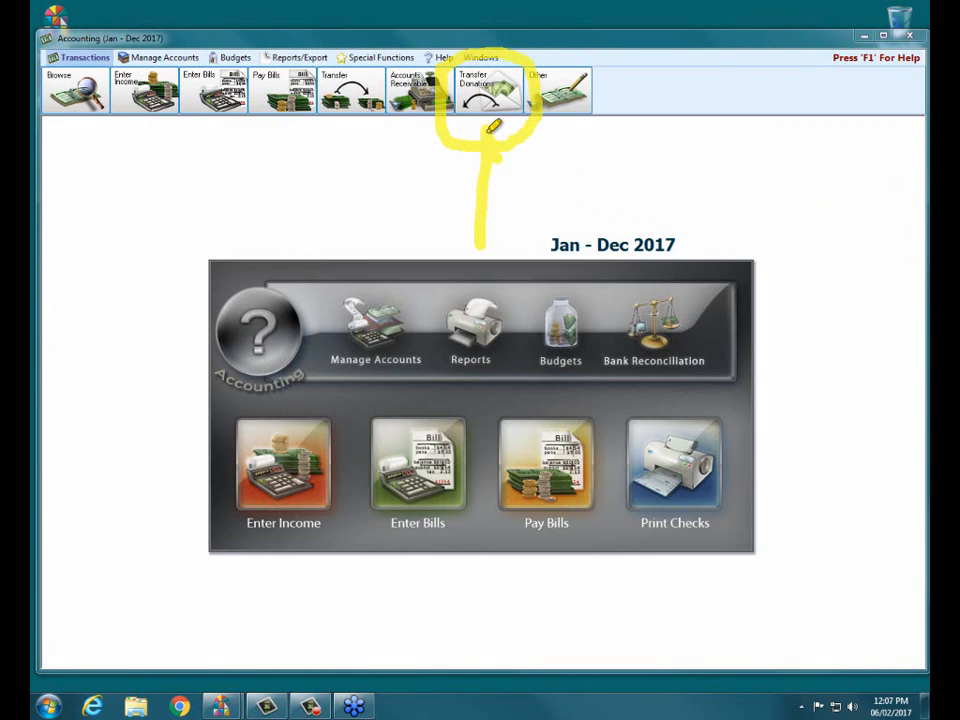
{"action": "left_click_drag", "start_coordinate": [489, 129], "coordinate": [473, 161]}
{"action": "key", "text": "Escape"}
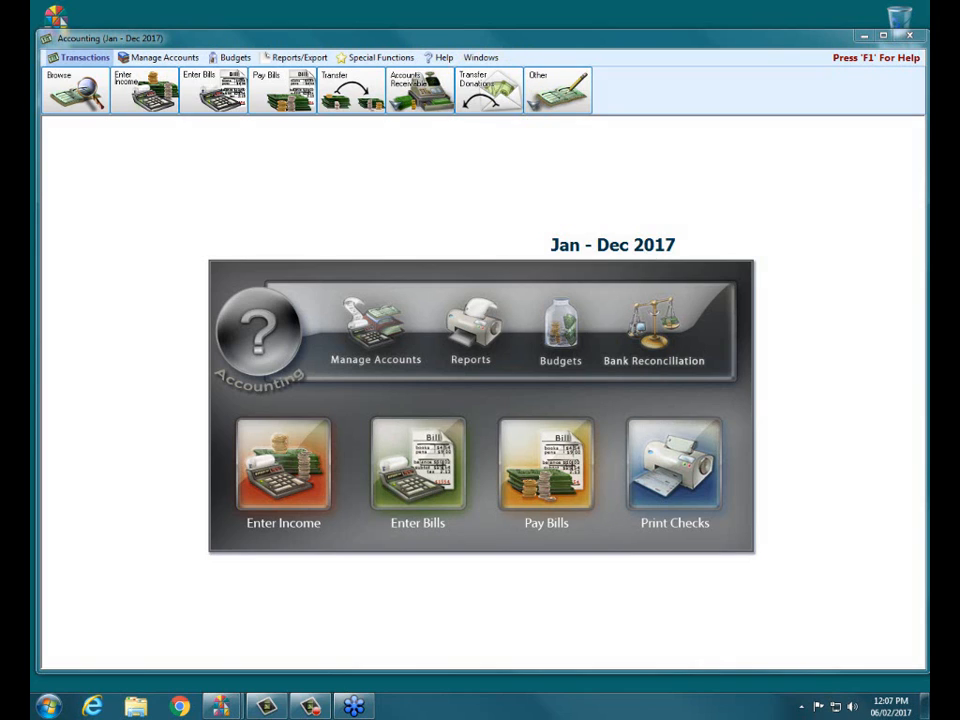
Open the donation transfers in Accounting, expand the 04/20/2017 batch and widen its Debited Account column
{"action": "left_click", "coordinate": [487, 100]}
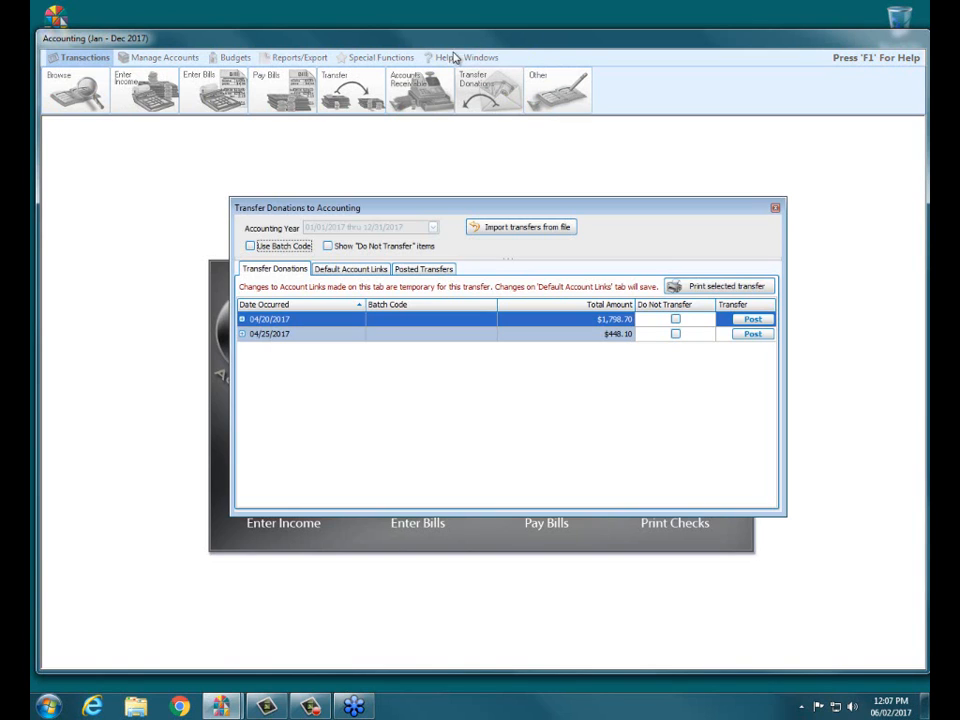
{"action": "left_click", "coordinate": [242, 319]}
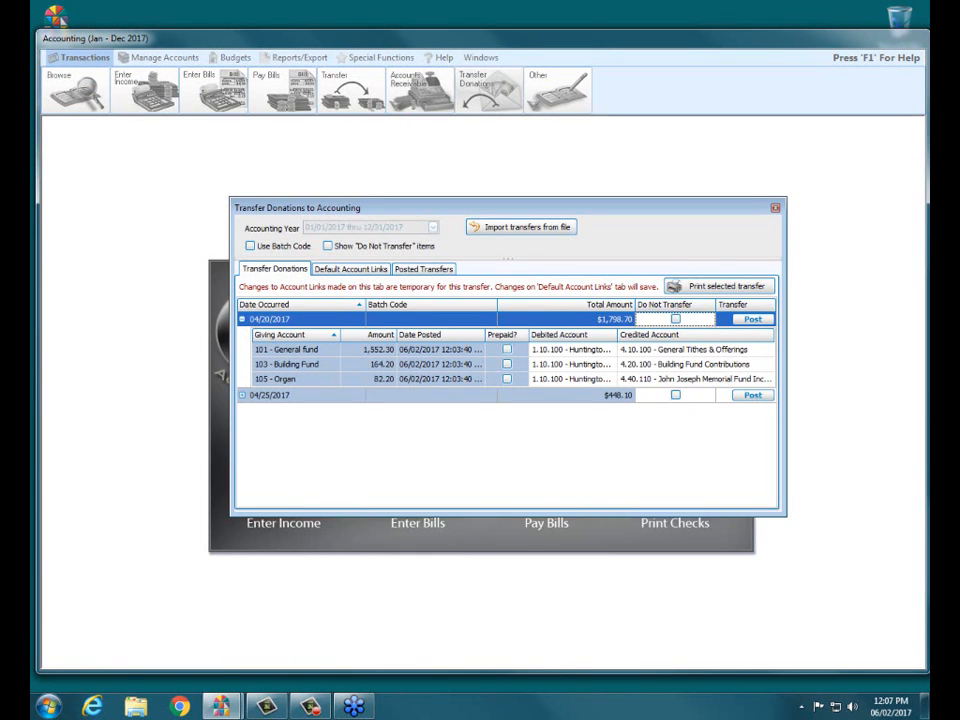
{"action": "left_click_drag", "start_coordinate": [618, 335], "coordinate": [662, 335]}
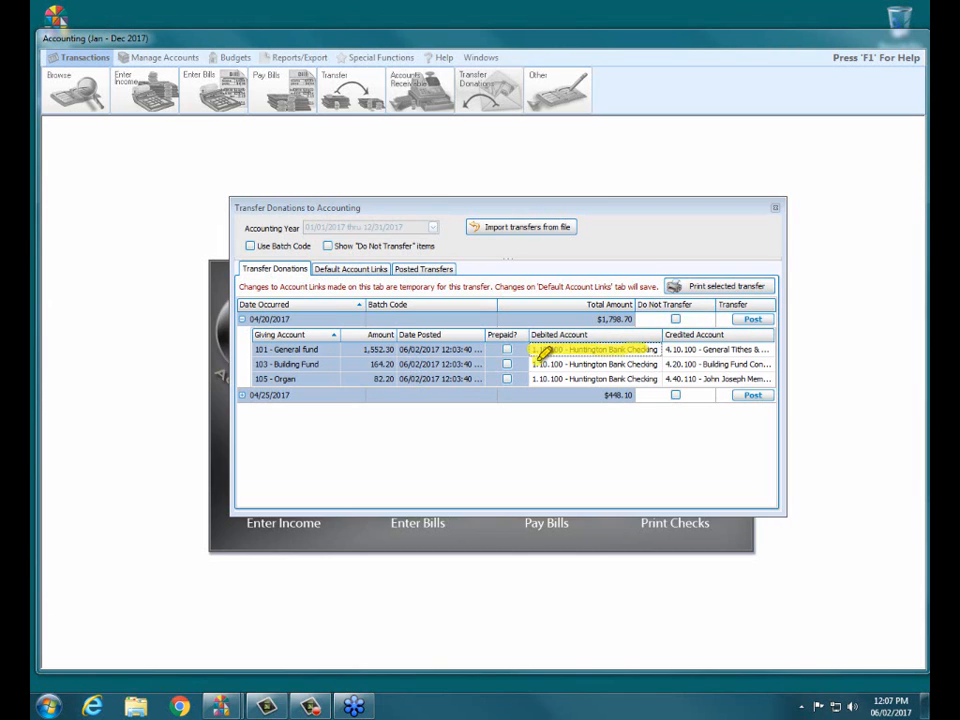
{"action": "left_click_drag", "start_coordinate": [538, 362], "coordinate": [630, 363]}
{"action": "left_click_drag", "start_coordinate": [534, 379], "coordinate": [655, 376]}
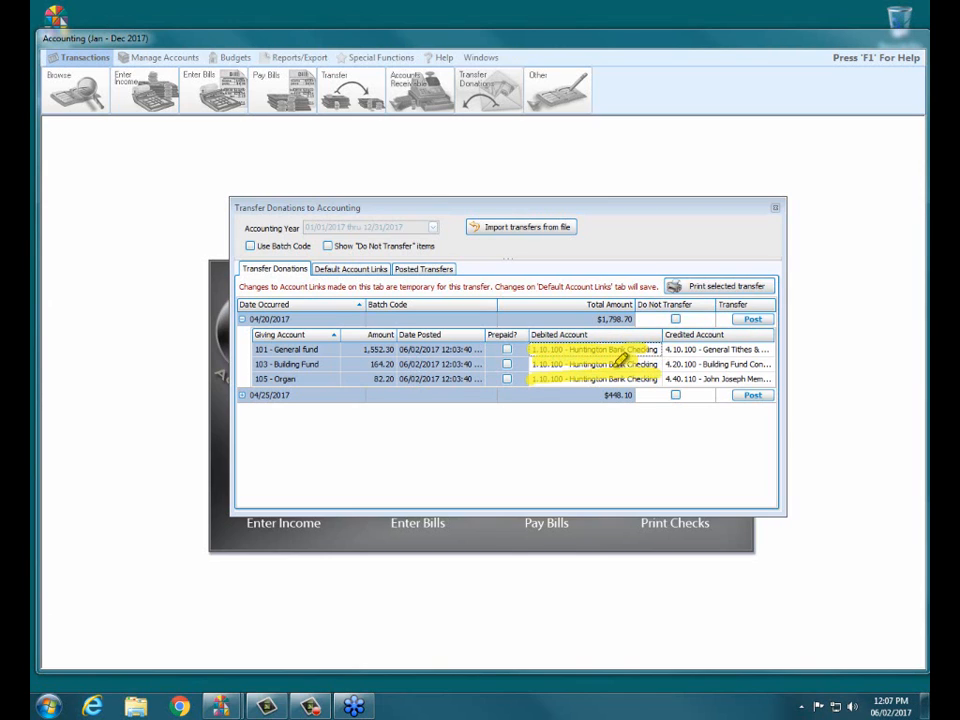
Review the default account links for the giving accounts, then return to the pending transfers and expand the 04/20/2017 batch
{"action": "mouse_move", "coordinate": [377, 268]}
{"action": "left_mouse_down"}
{"action": "mouse_move", "coordinate": [321, 268]}
{"action": "mouse_move", "coordinate": [400, 267]}
{"action": "left_mouse_up"}
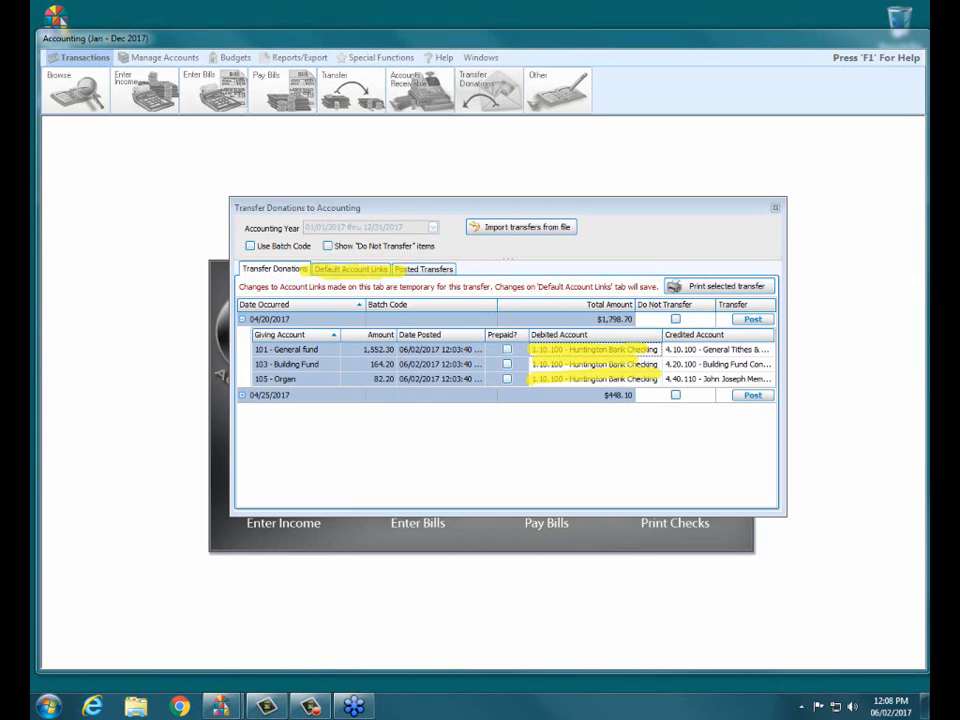
{"action": "left_click", "coordinate": [375, 270]}
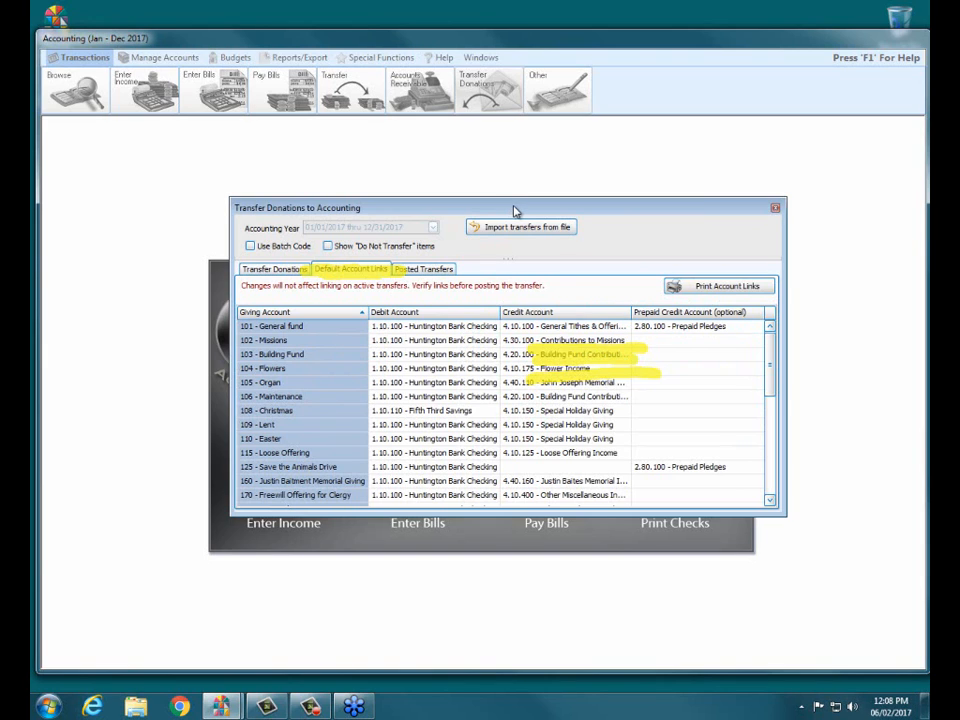
{"action": "left_click", "coordinate": [290, 271]}
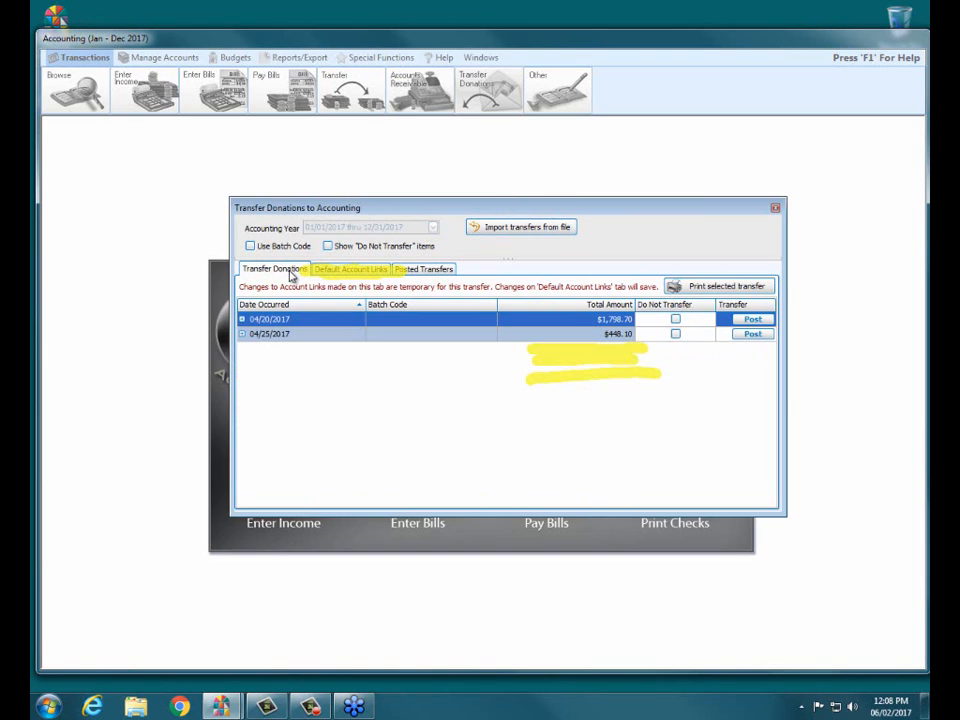
{"action": "left_click", "coordinate": [241, 319]}
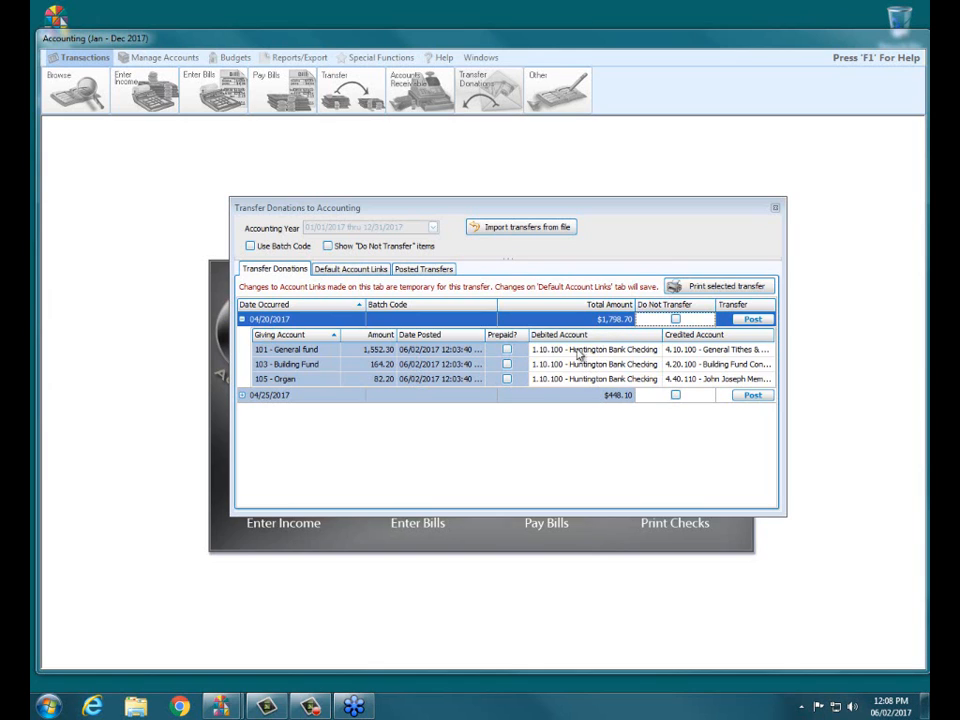
Set the debited account for 101 - General fund in the 04/20/2017 batch to 1.10.120 - Vanco Clearing Account
{"action": "left_click", "coordinate": [610, 350]}
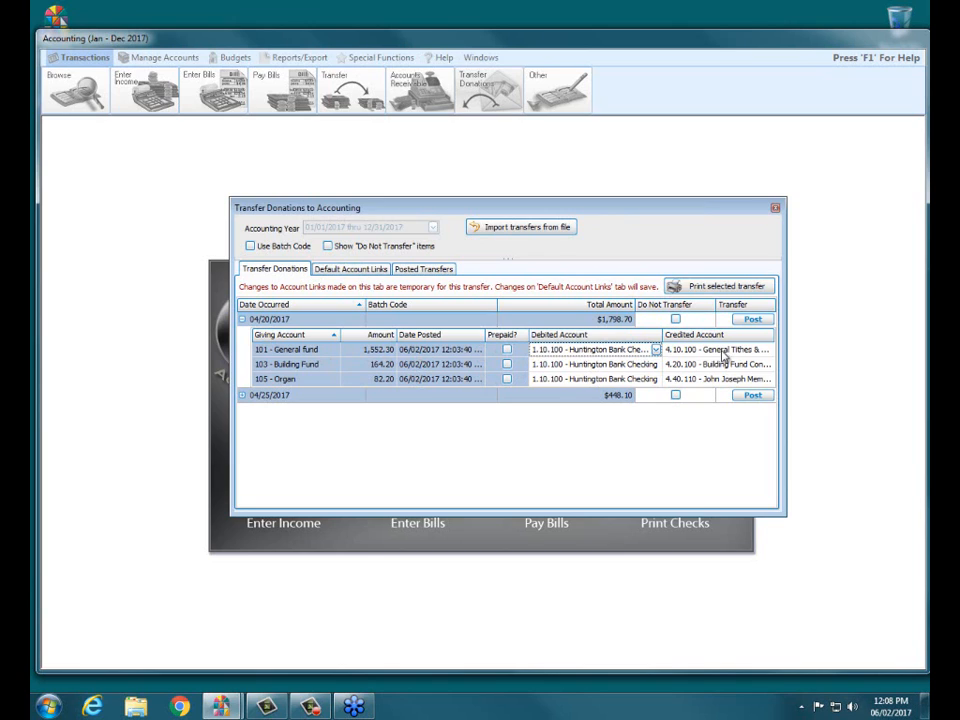
{"action": "left_click", "coordinate": [656, 350]}
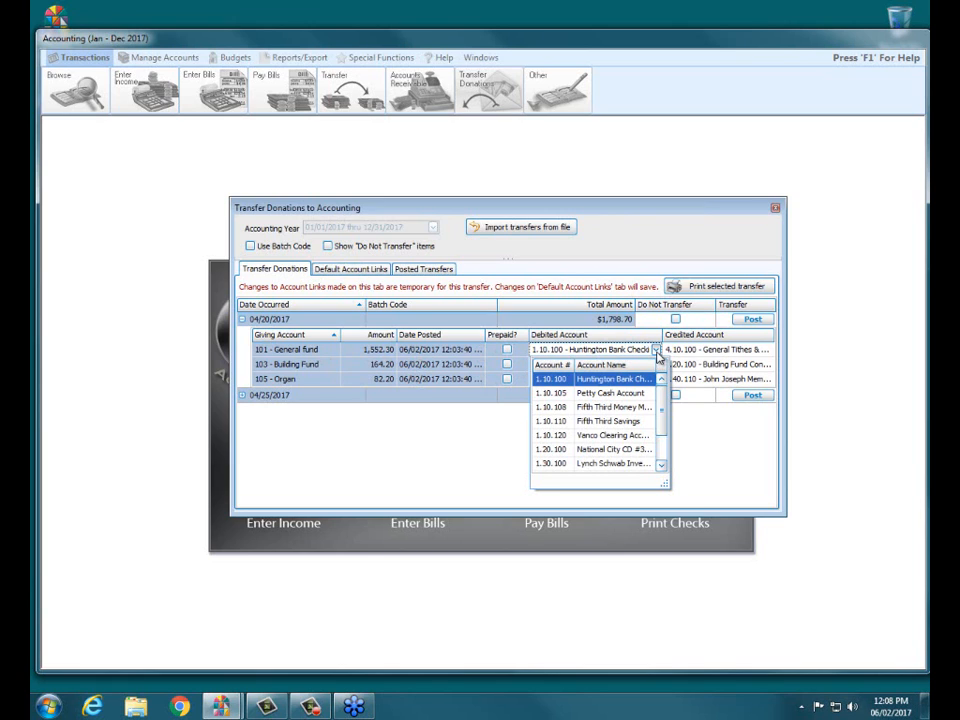
{"action": "type", "text": "vavc"}
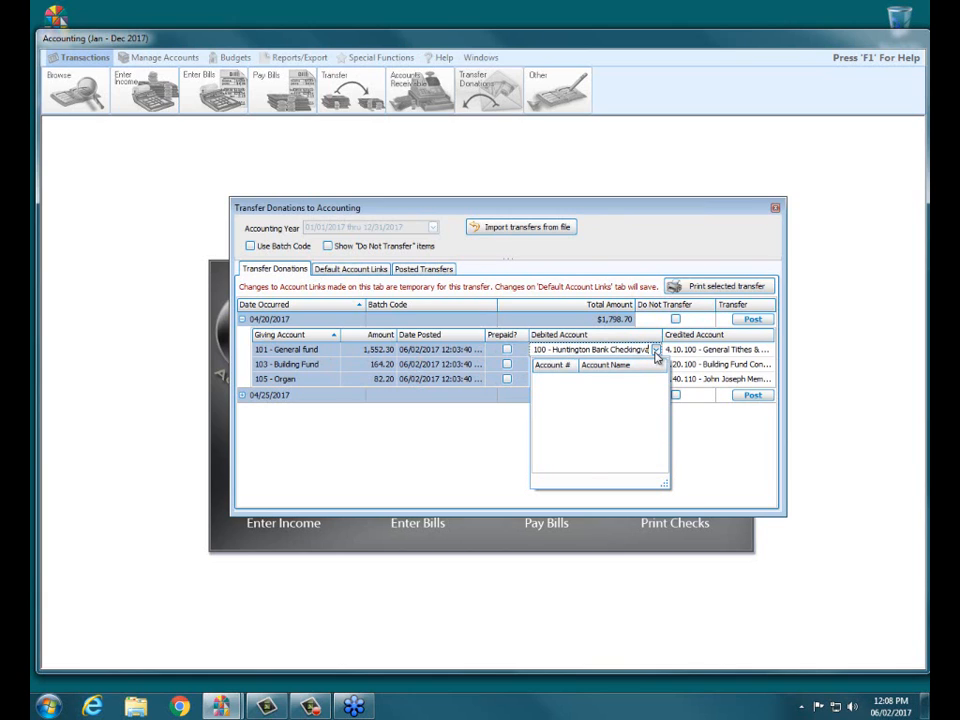
{"action": "key", "text": "BackSpace"}
{"action": "key", "text": "BackSpace"}
{"action": "key", "text": "BackSpace"}
{"action": "key", "text": "BackSpace"}
{"action": "key", "text": "BackSpace"}
{"action": "key", "text": "BackSpace"}
{"action": "key", "text": "BackSpace"}
{"action": "key", "text": "BackSpace"}
{"action": "key", "text": "BackSpace"}
{"action": "key", "text": "BackSpace"}
{"action": "key", "text": "BackSpace"}
{"action": "key", "text": "BackSpace"}
{"action": "key", "text": "BackSpace"}
{"action": "key", "text": "BackSpace"}
{"action": "key", "text": "BackSpace"}
{"action": "key", "text": "BackSpace"}
{"action": "key", "text": "BackSpace"}
{"action": "key", "text": "BackSpace"}
{"action": "key", "text": "BackSpace"}
{"action": "key", "text": "BackSpace"}
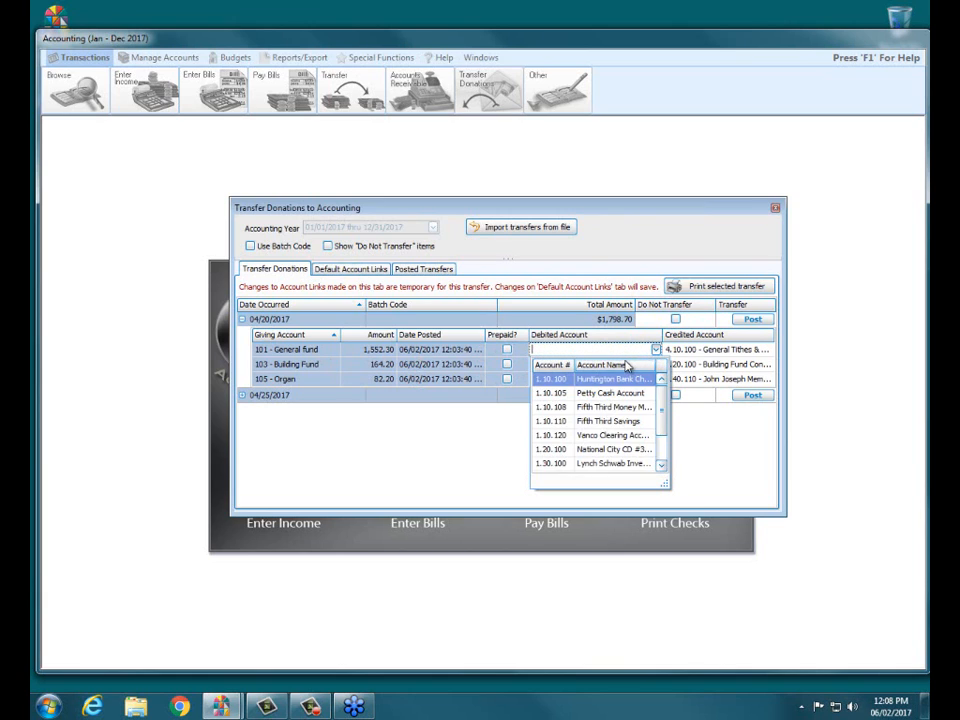
{"action": "type", "text": "va"}
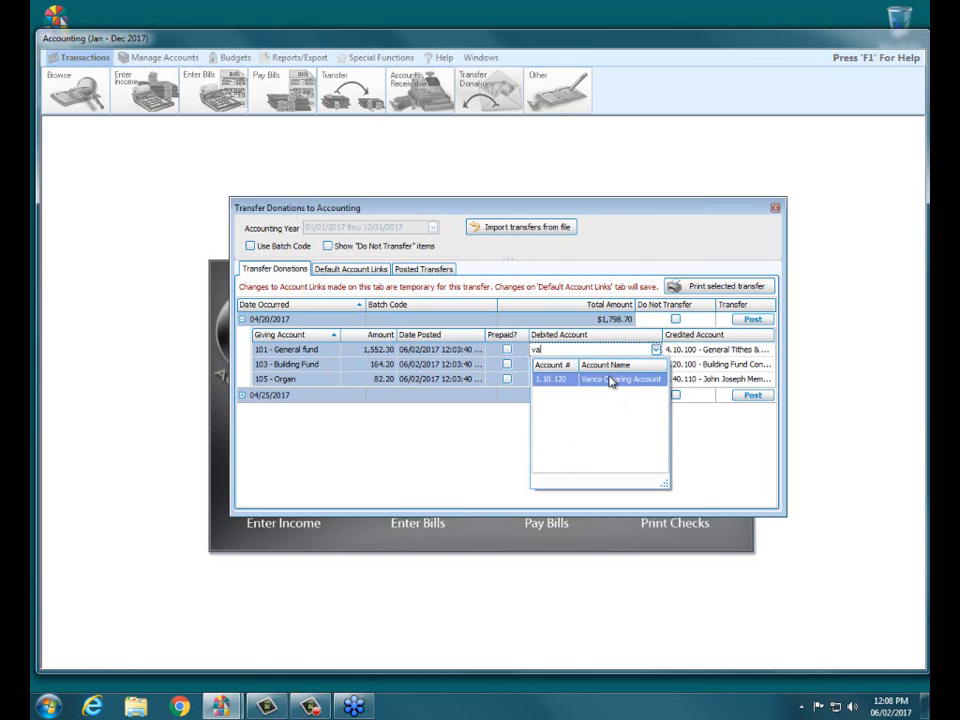
{"action": "left_click", "coordinate": [622, 379]}
Change the debited account to 1.10.120 - Vanco Clearing Account for the 103 - Building Fund and 105 - Organ lines
{"action": "left_click", "coordinate": [630, 364]}
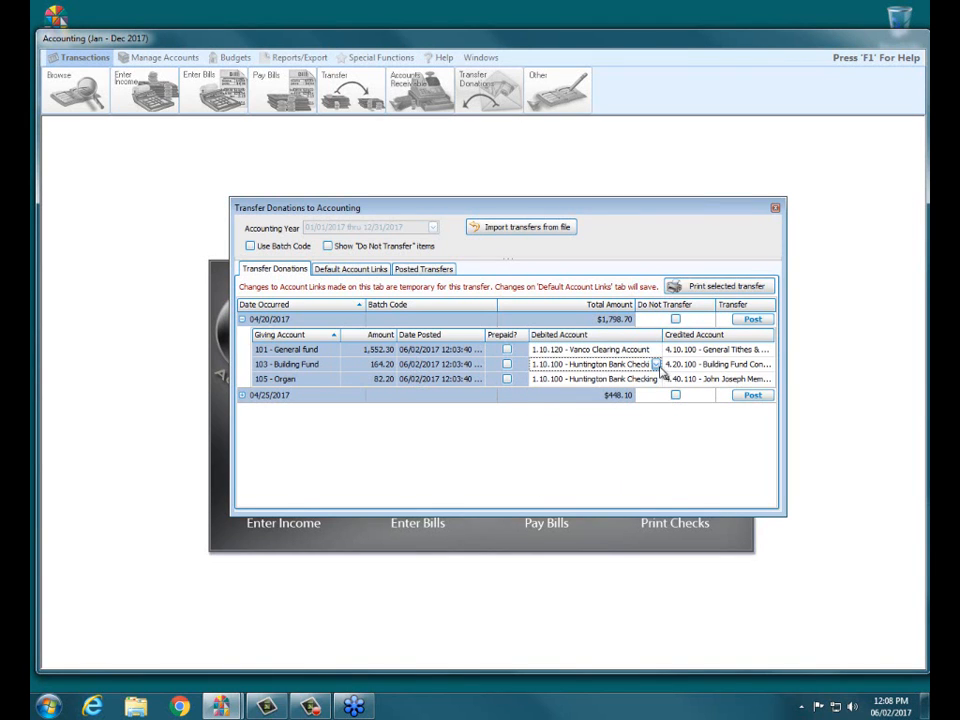
{"action": "left_click", "coordinate": [656, 364]}
{"action": "scroll", "coordinate": [668, 464], "scroll_direction": "down", "scroll_amount": 1}
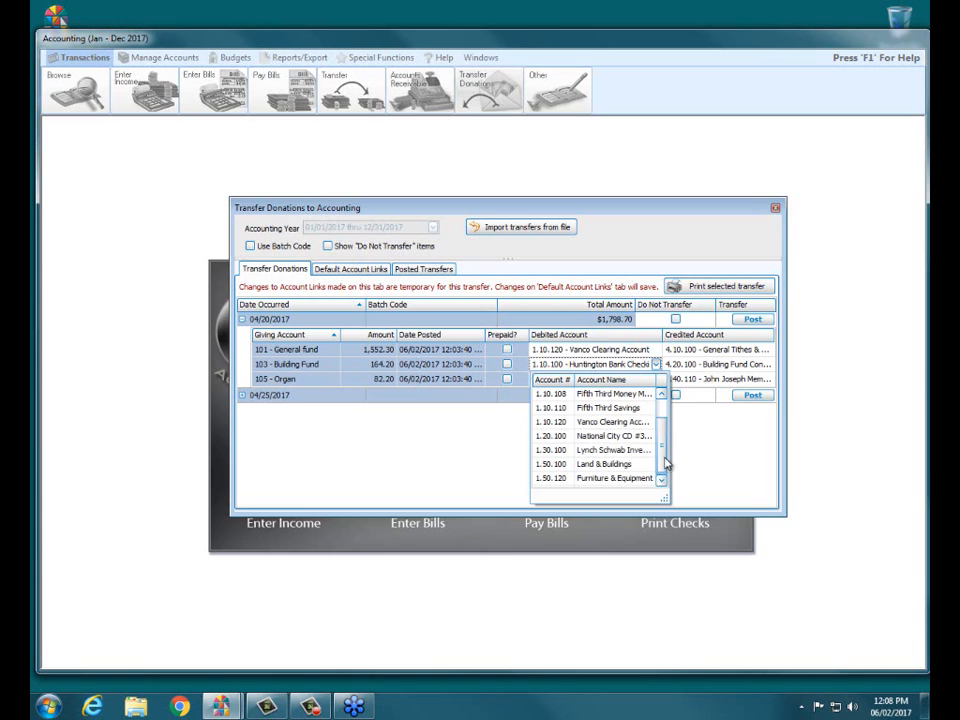
{"action": "left_click", "coordinate": [600, 421]}
{"action": "left_click", "coordinate": [636, 381]}
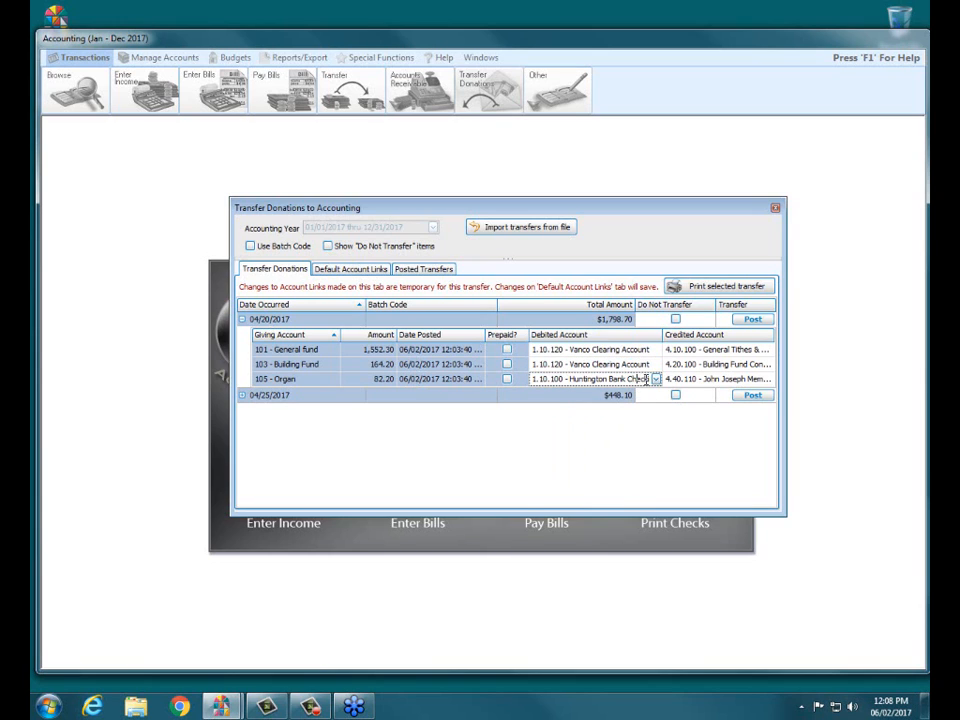
{"action": "left_click", "coordinate": [656, 379]}
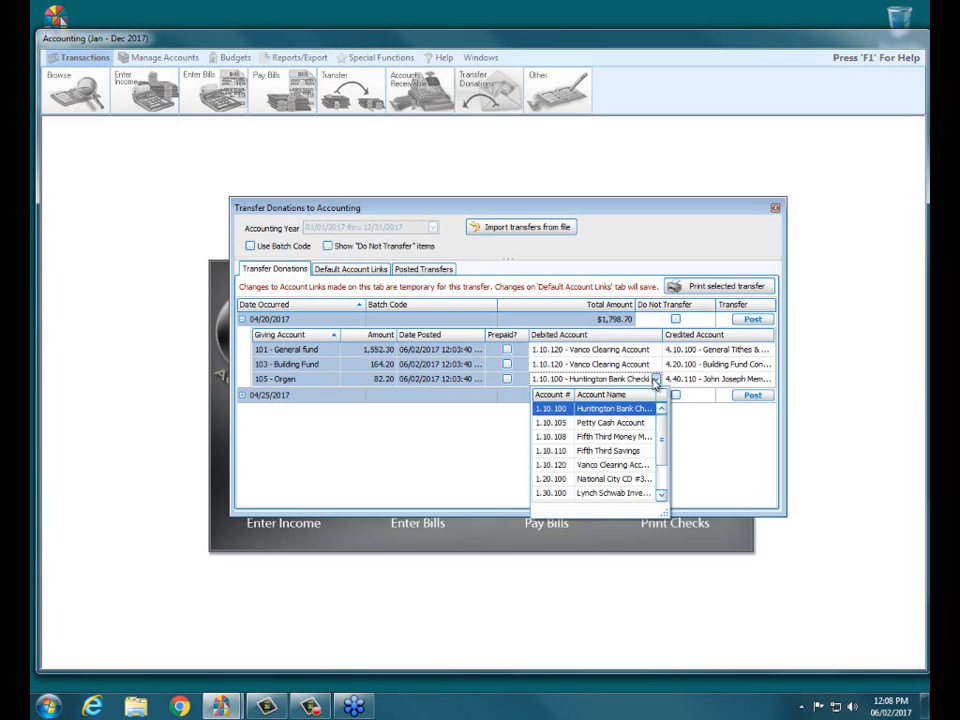
{"action": "left_click", "coordinate": [592, 466]}
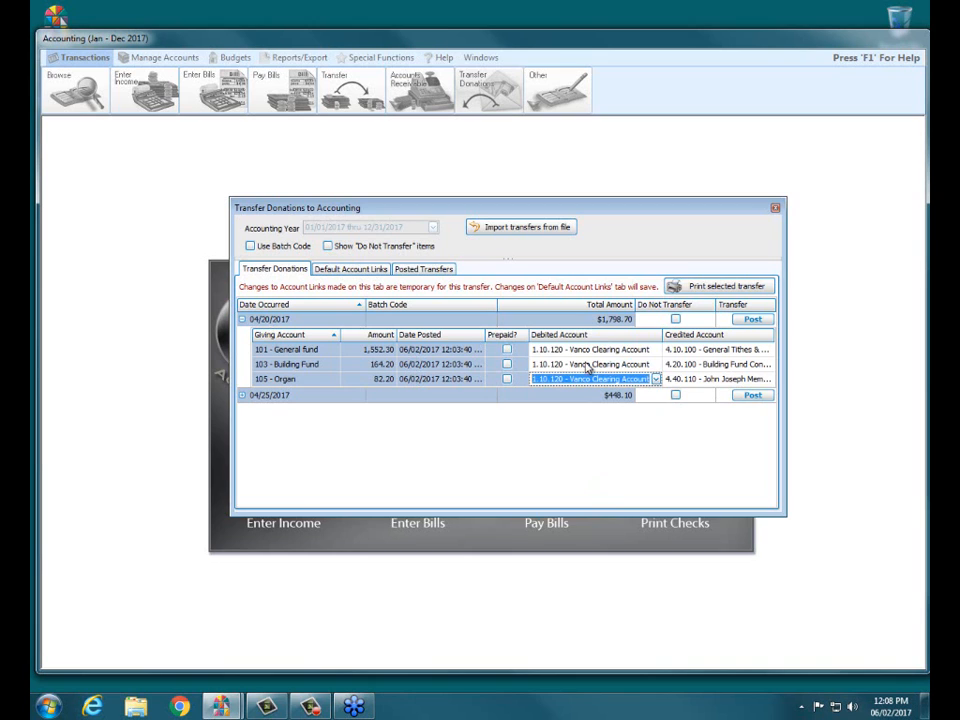
Post the 04/20/2017 donation transfer to Accounting without transaction comments and dismiss the confirmation
{"action": "left_click", "coordinate": [748, 321]}
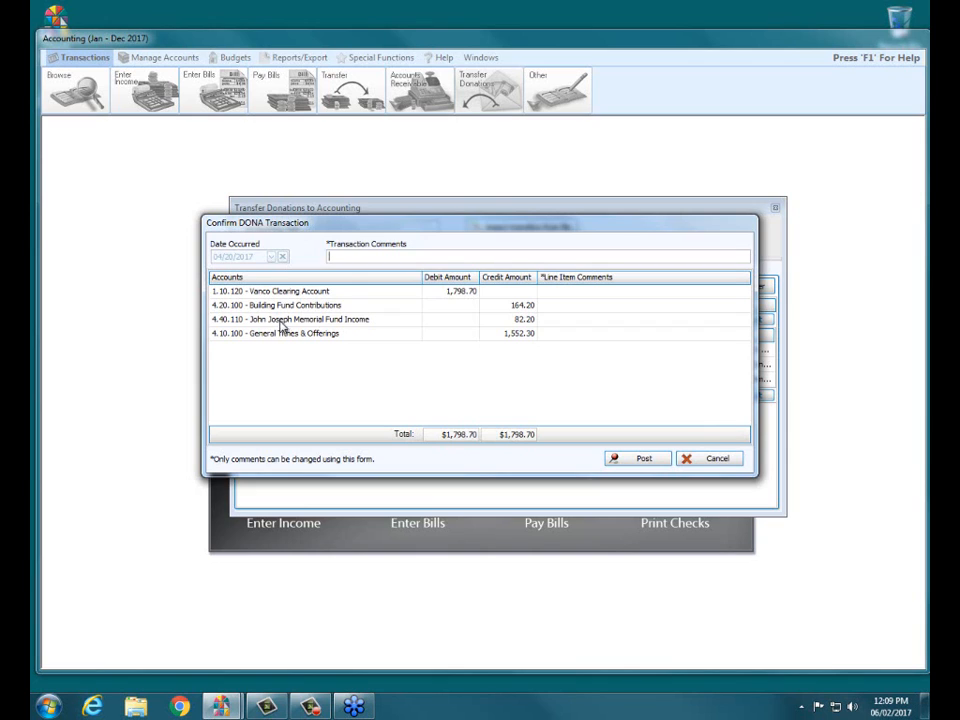
{"action": "left_click", "coordinate": [639, 462]}
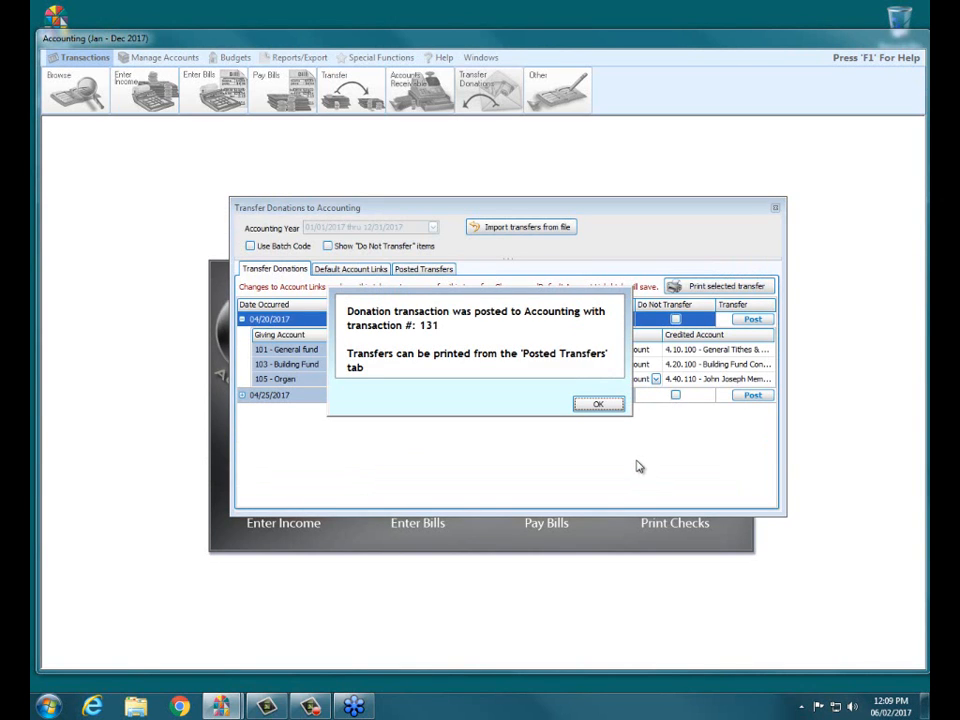
{"action": "left_click", "coordinate": [600, 405]}
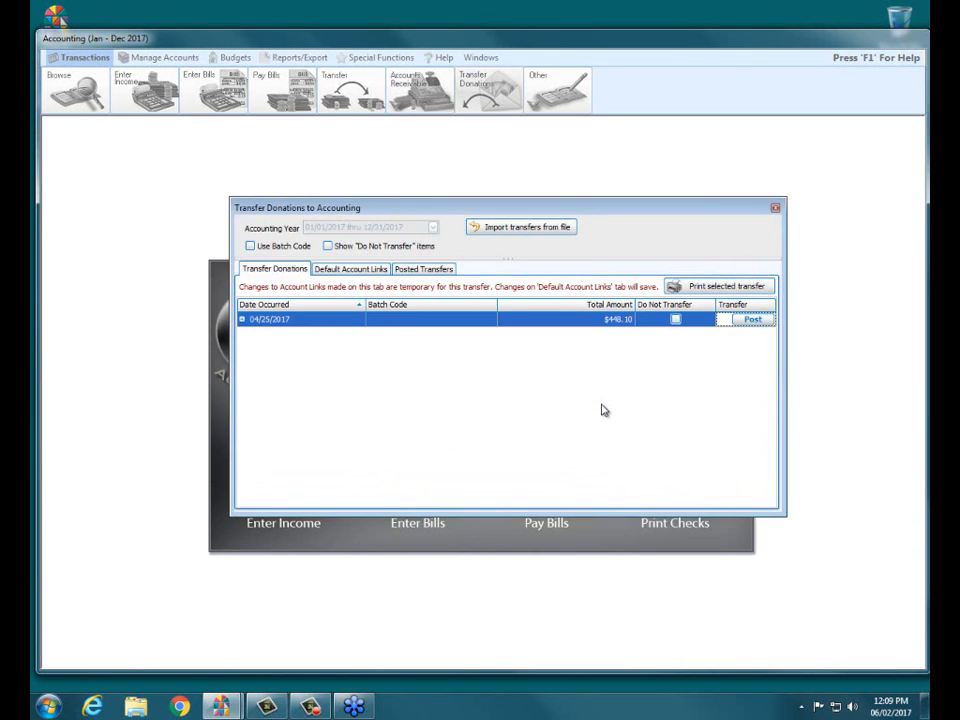
Expand the 04/25/2017 batch and set the debited account of General fund, Building Fund and Maintenance to 1.10.120 - Vanco Clearing Account
{"action": "left_click", "coordinate": [242, 319]}
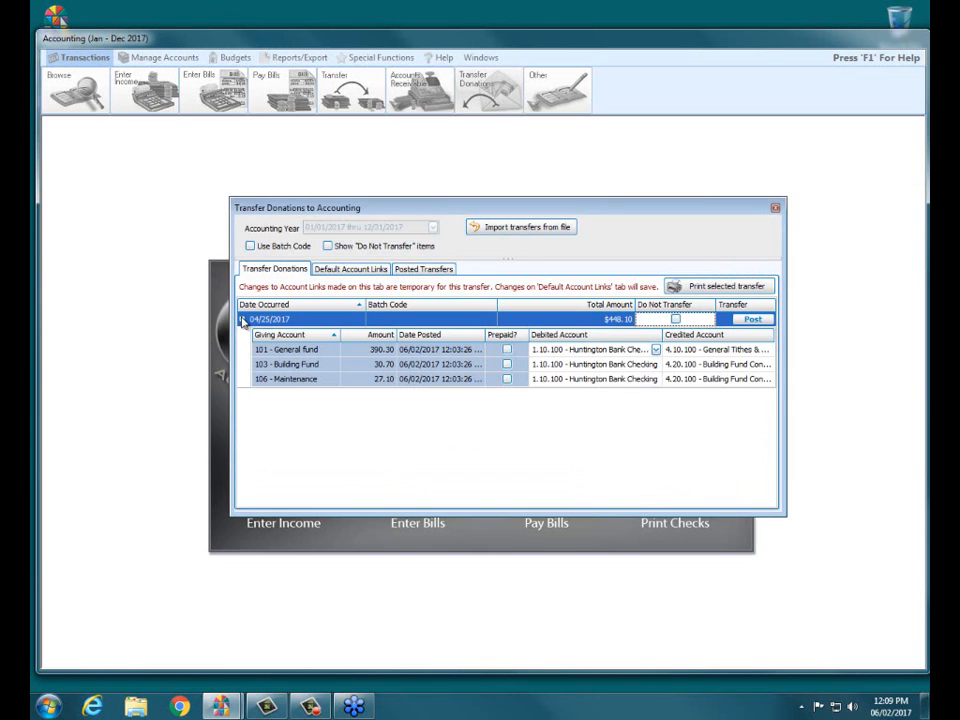
{"action": "left_click", "coordinate": [656, 350]}
{"action": "scroll", "coordinate": [669, 446], "scroll_direction": "down", "scroll_amount": 1}
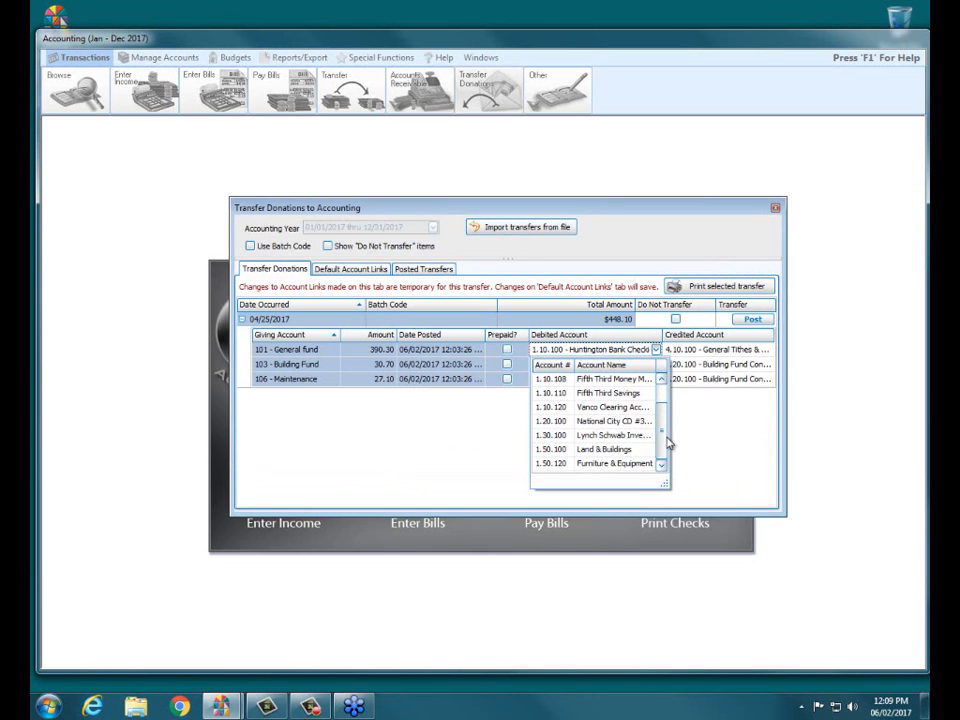
{"action": "left_click", "coordinate": [612, 407]}
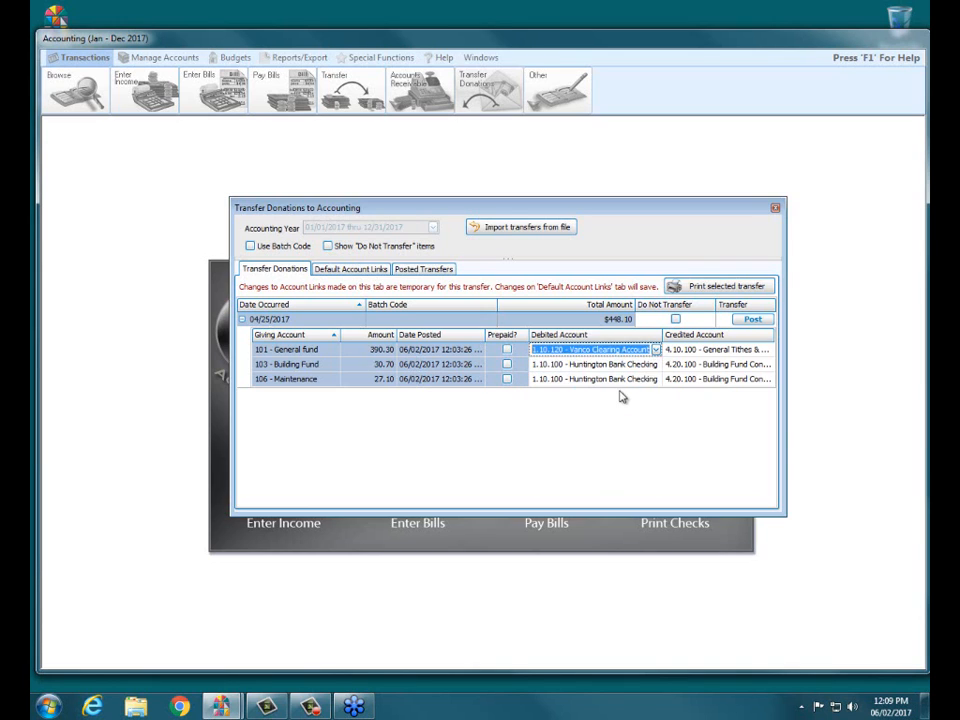
{"action": "left_click", "coordinate": [656, 364]}
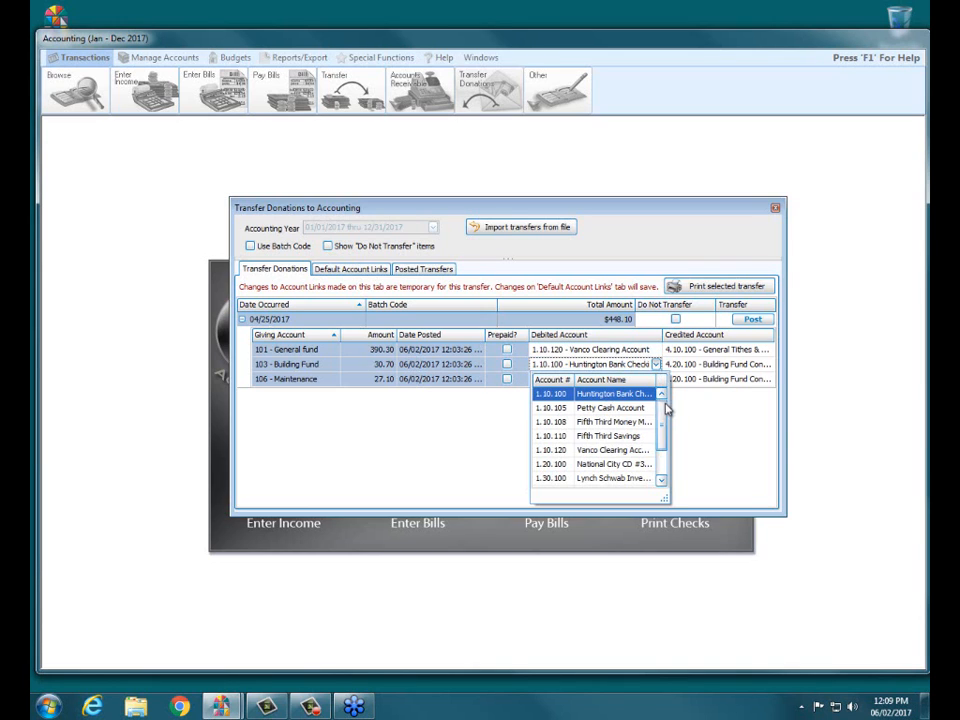
{"action": "left_click", "coordinate": [604, 451]}
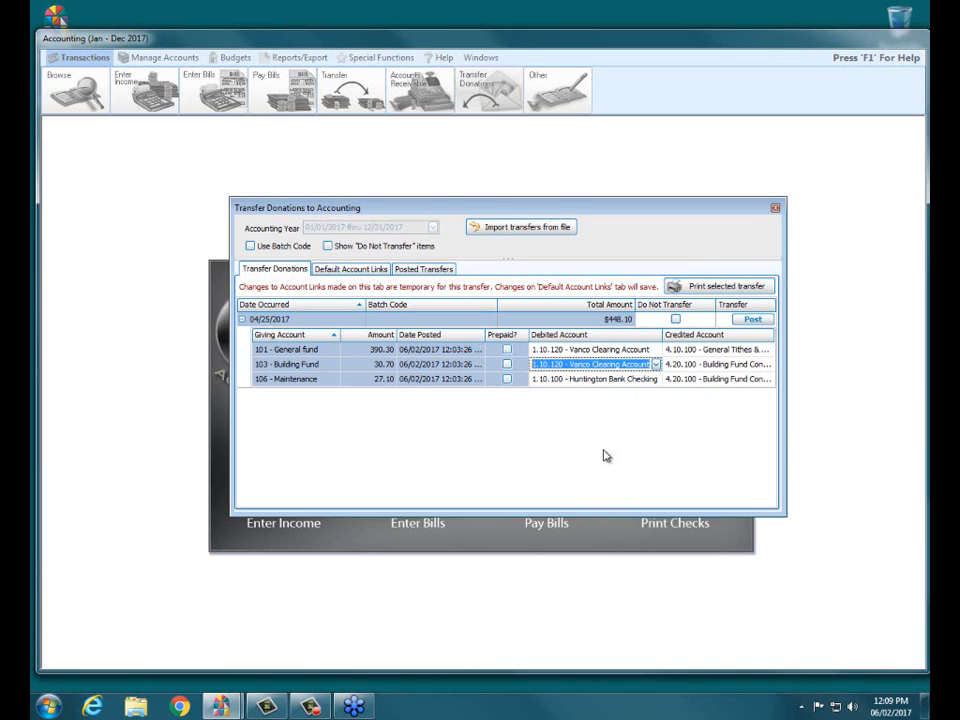
{"action": "left_click", "coordinate": [600, 380]}
{"action": "left_click", "coordinate": [655, 380]}
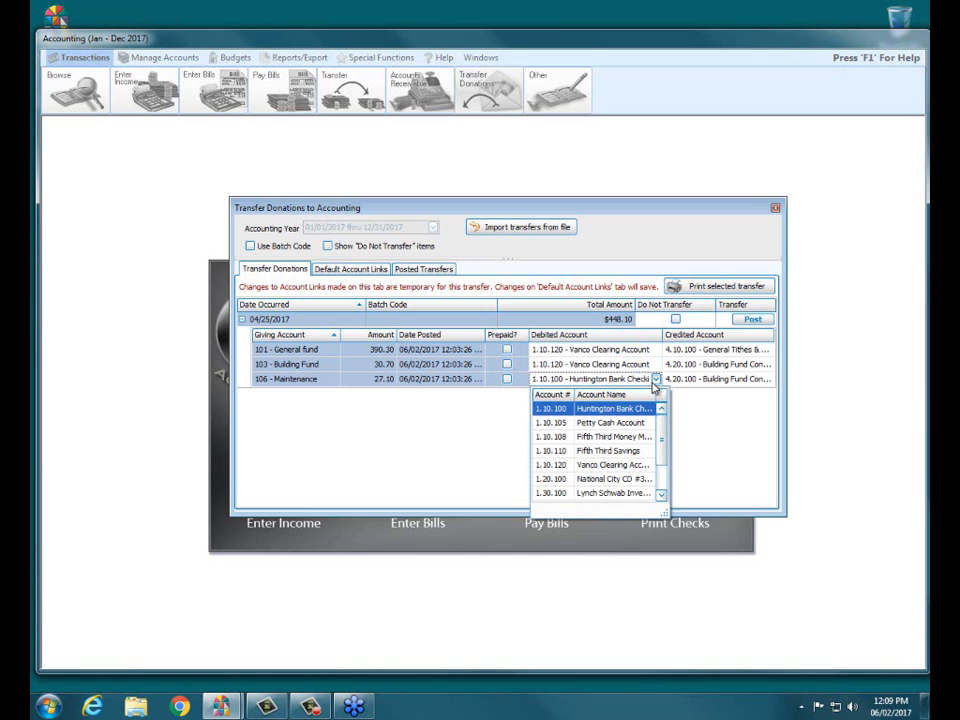
{"action": "left_click", "coordinate": [611, 465]}
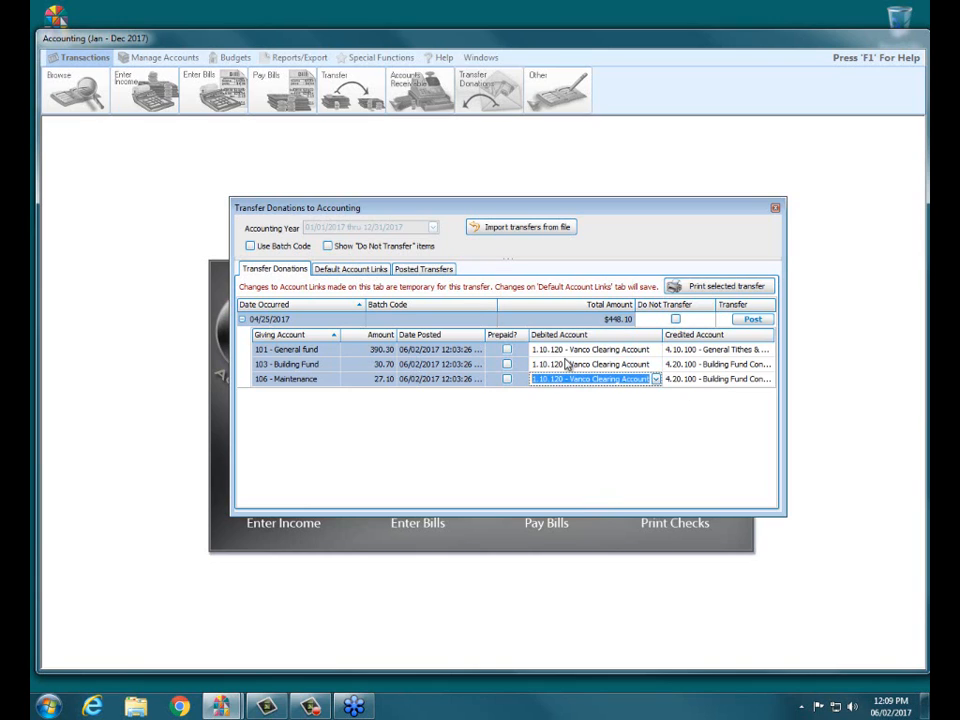
Post the 04/25/2017 donation transfer to Accounting without comments, then close the donation transfer window
{"action": "left_click", "coordinate": [751, 320]}
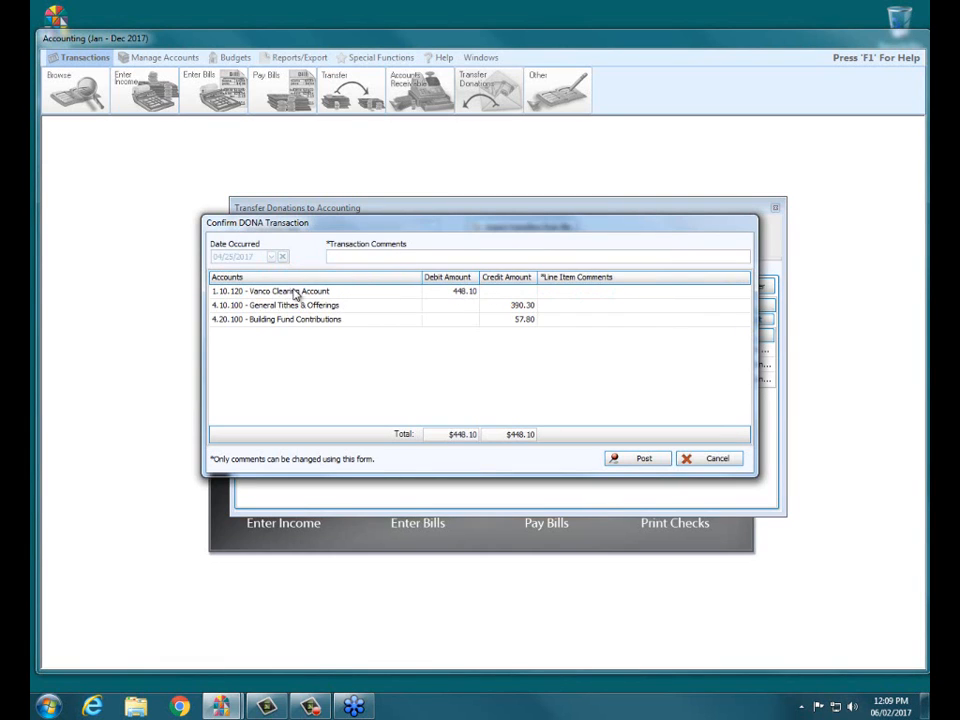
{"action": "left_click", "coordinate": [646, 462]}
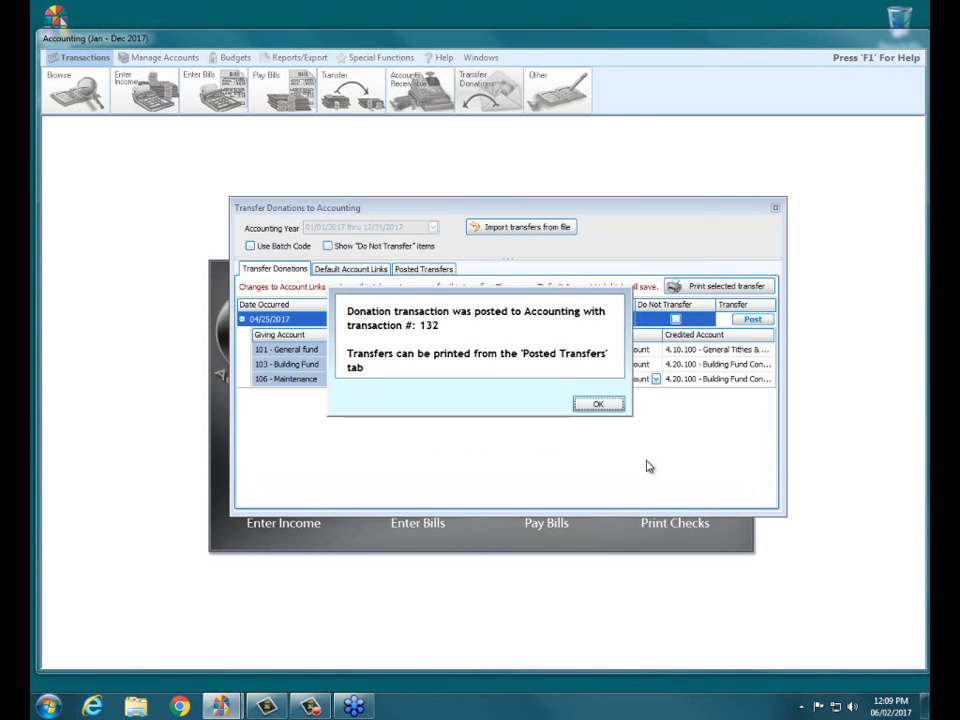
{"action": "left_click", "coordinate": [598, 406]}
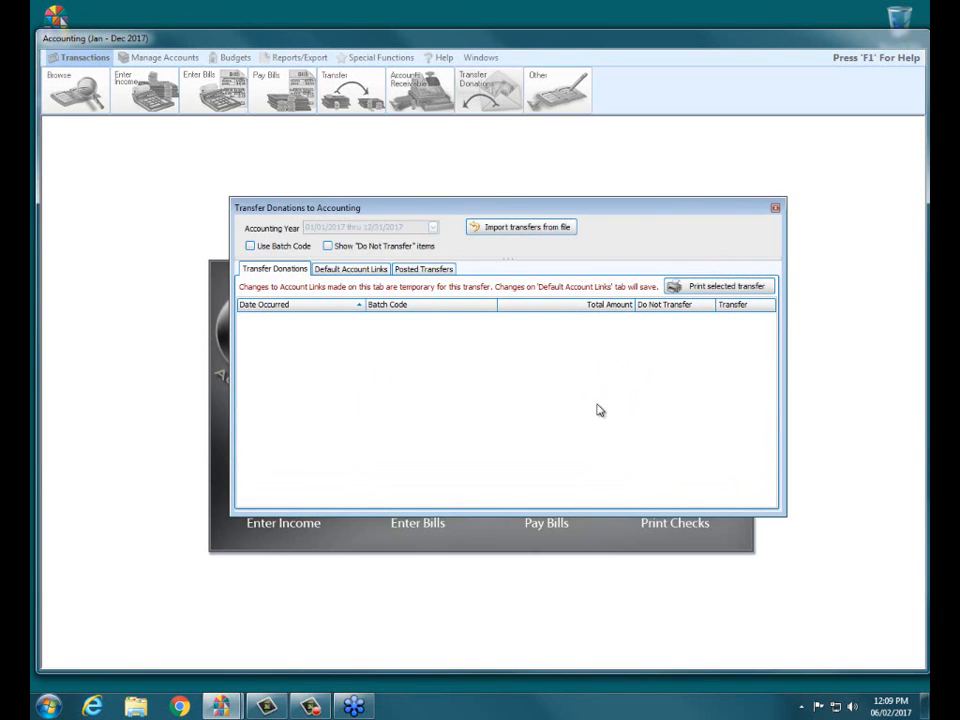
{"action": "left_click", "coordinate": [775, 208]}
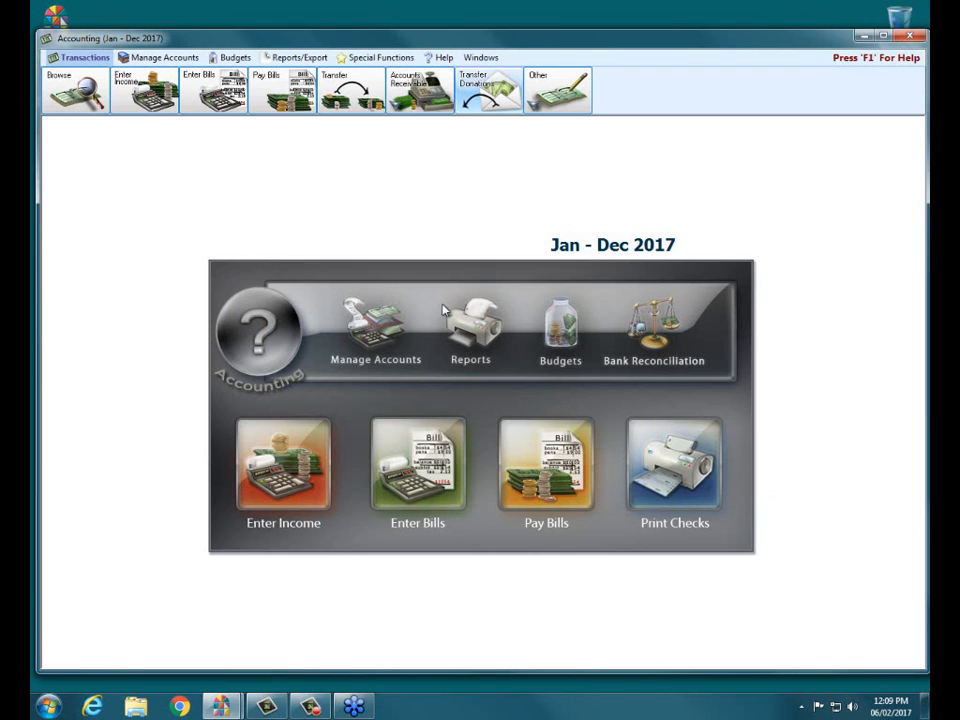
Check the monthly balances of the 1.10.120 Vanco Clearing Account in the Chart of Accounts, then close the chart
{"action": "left_click", "coordinate": [367, 331]}
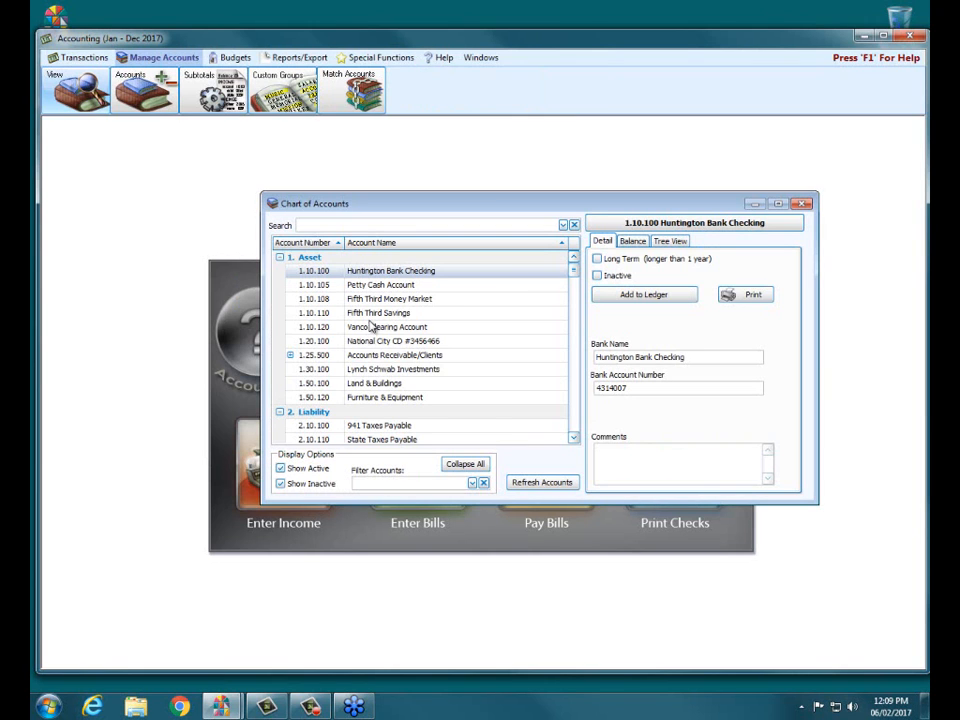
{"action": "left_click", "coordinate": [372, 328]}
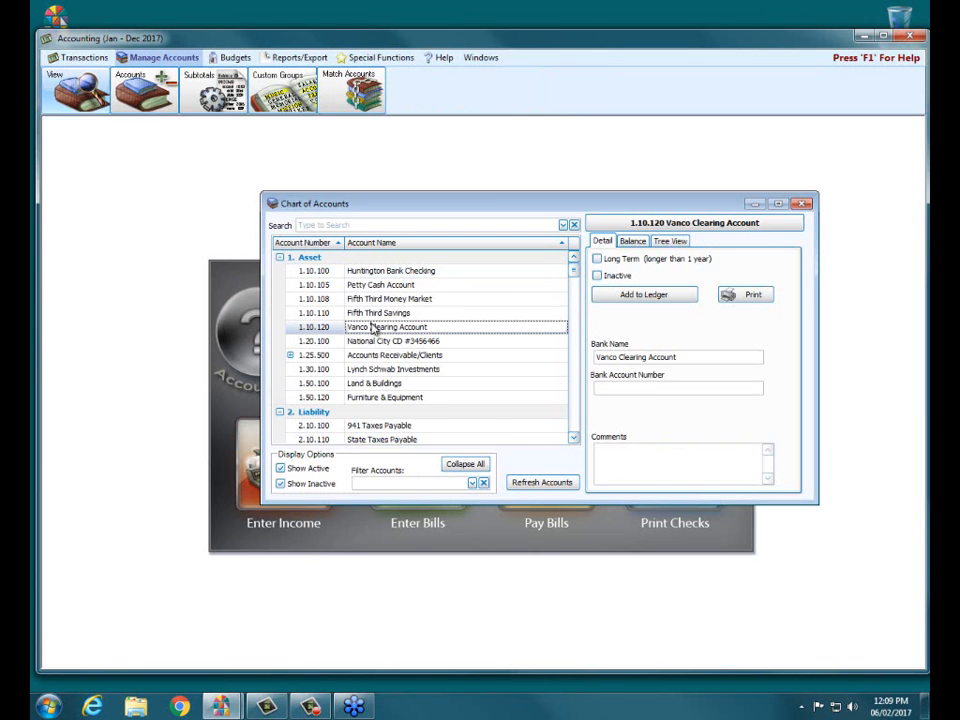
{"action": "left_click", "coordinate": [633, 243]}
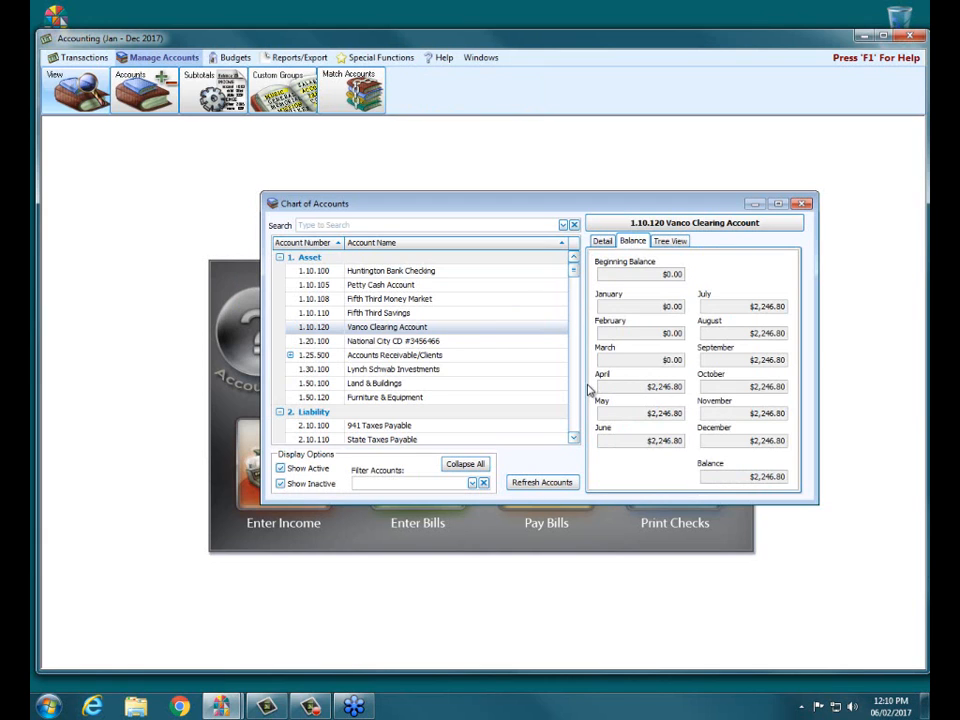
{"action": "left_click", "coordinate": [801, 204]}
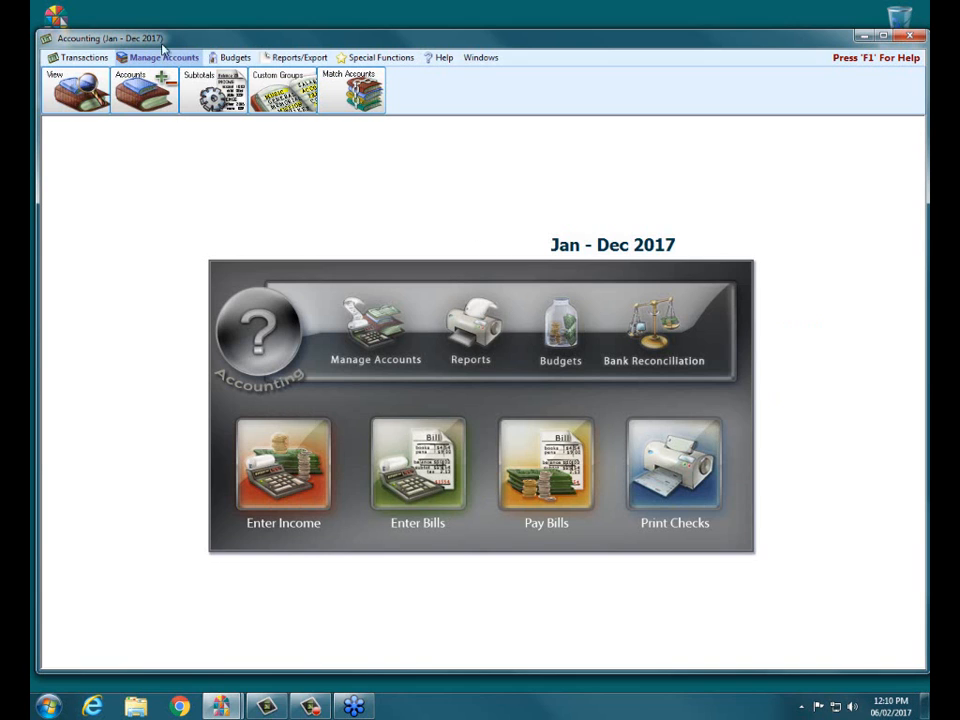
Start an asset adjustment that decreases the 1.10.120 - Vanco Clearing Account by 53.96
{"action": "left_click", "coordinate": [102, 58]}
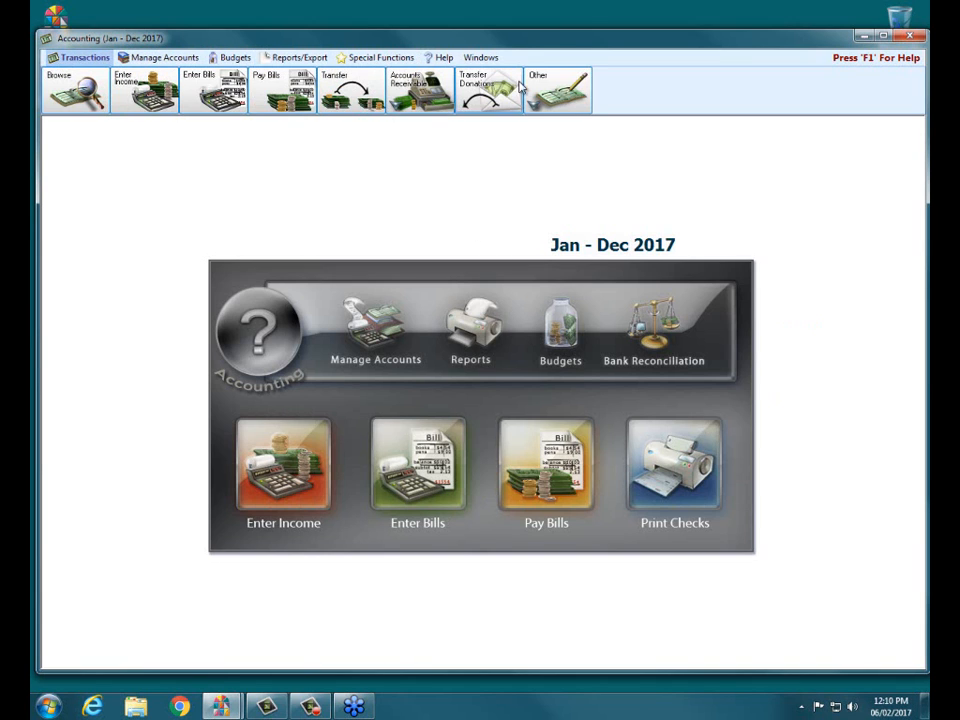
{"action": "left_click", "coordinate": [557, 90]}
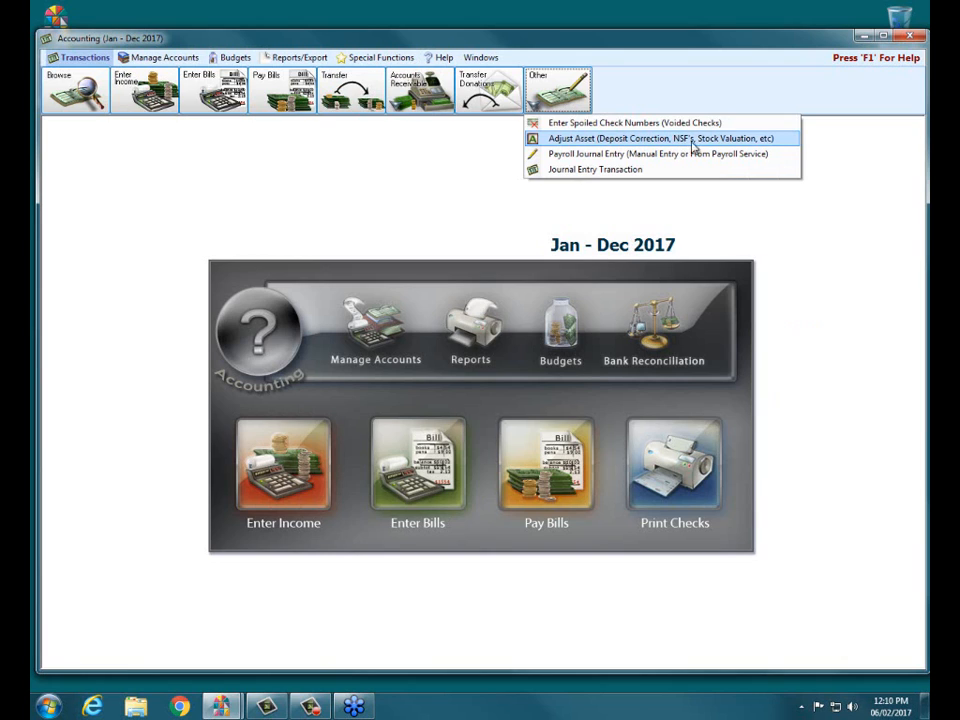
{"action": "left_click", "coordinate": [565, 141]}
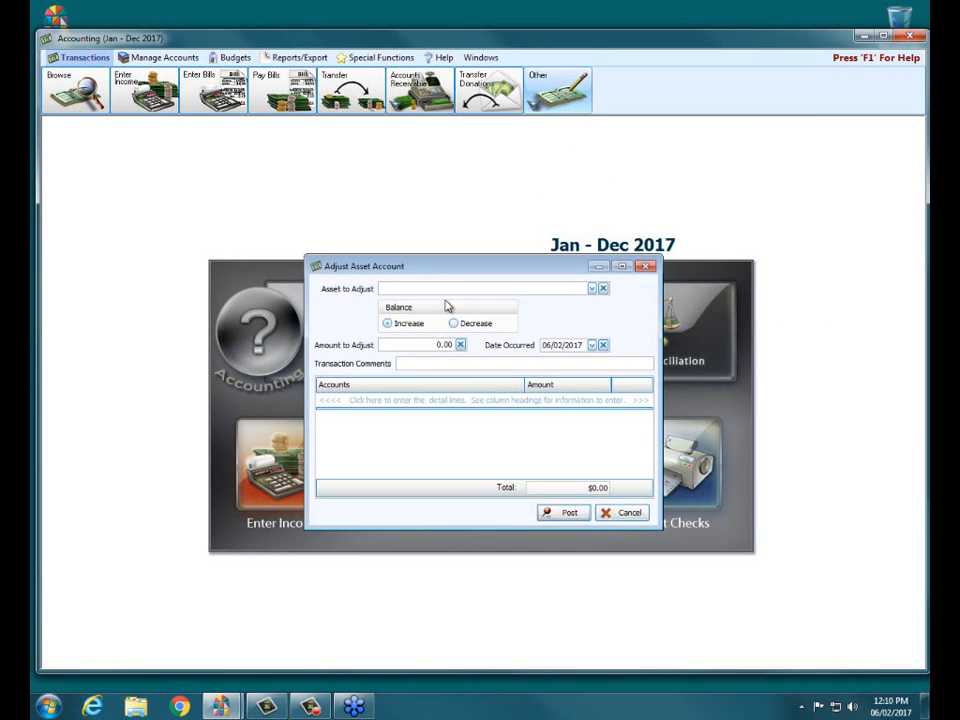
{"action": "type", "text": "vanc"}
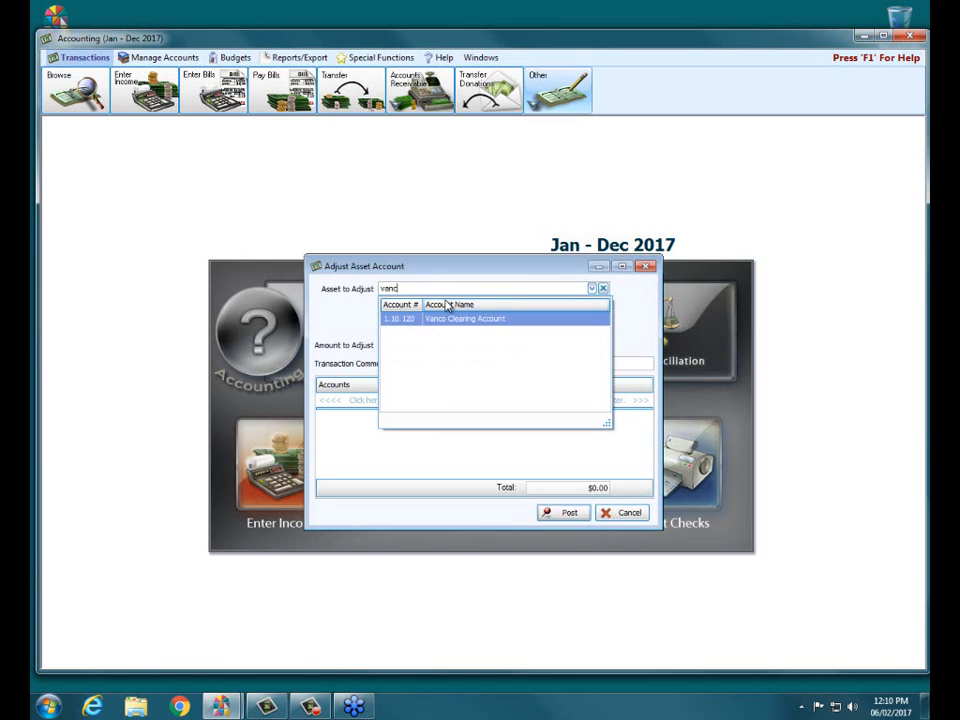
{"action": "left_click", "coordinate": [448, 319]}
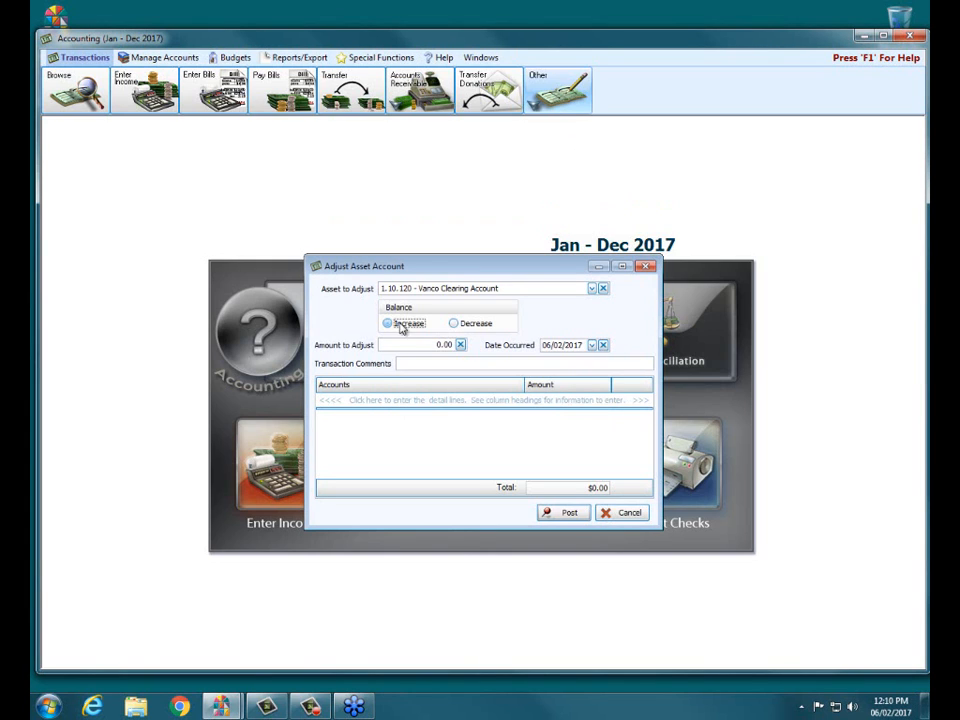
{"action": "left_click", "coordinate": [455, 326]}
{"action": "left_click", "coordinate": [424, 344]}
{"action": "type", "text": "53.96"}
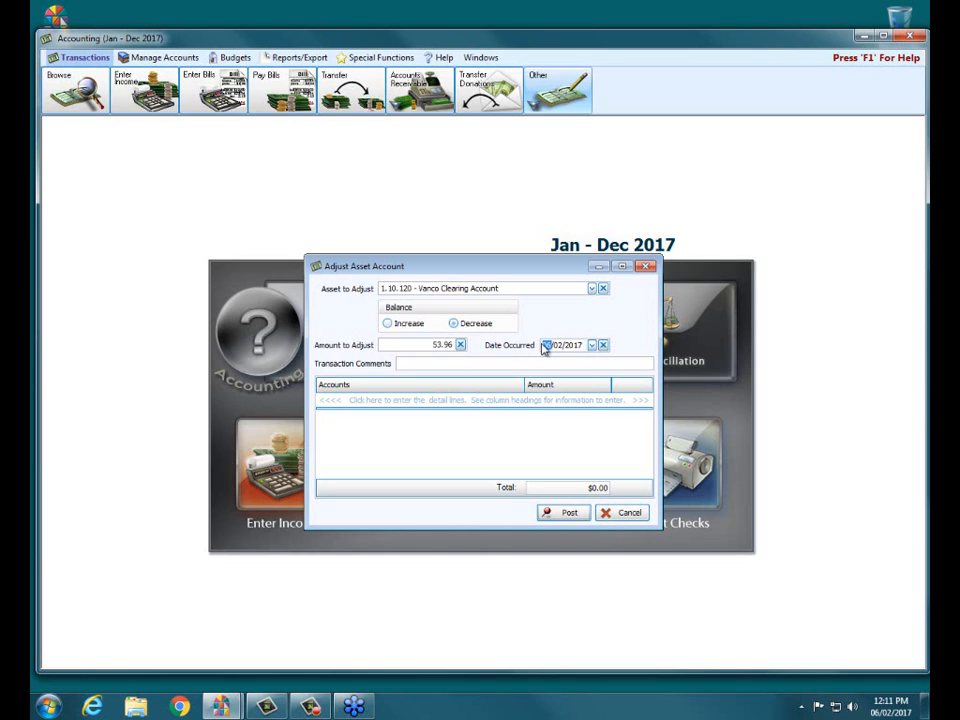
{"action": "type", "text": "0420"}
Date the adjustment 04/20/2017 and enter "Vanco Fees" as its transaction comment
{"action": "left_click", "coordinate": [461, 364]}
{"action": "type", "text": "Vanco Fees"}
Assign 53.96 to 5.10.485 - Vanco Fees Expense, then post the adjustment without printing it
{"action": "left_click", "coordinate": [432, 402]}
{"action": "type", "text": "vanco"}
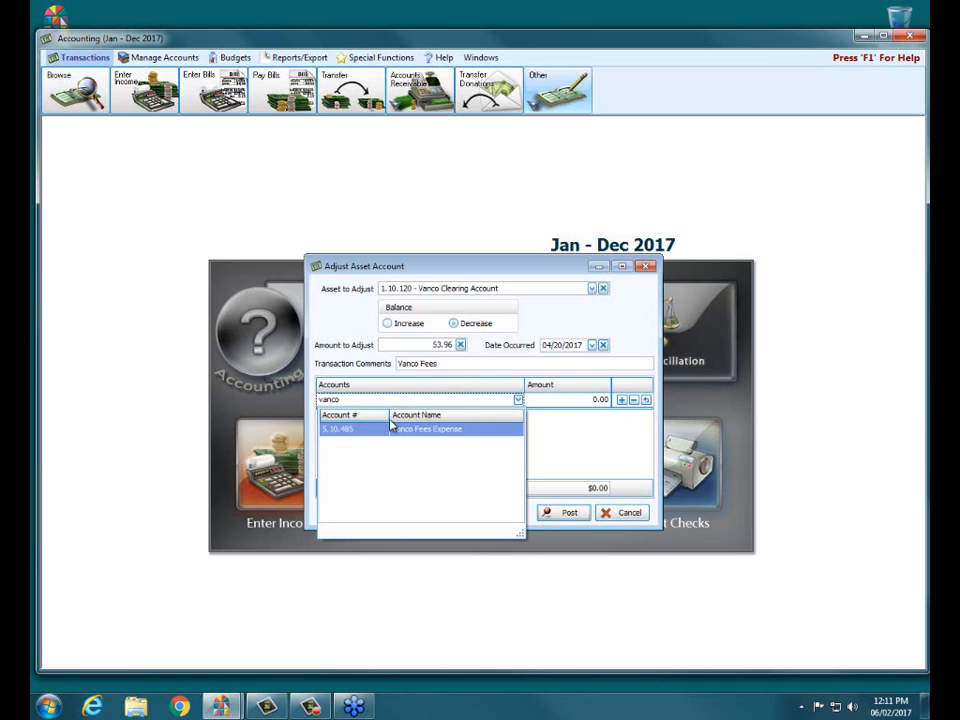
{"action": "left_click", "coordinate": [396, 428]}
{"action": "left_click", "coordinate": [580, 404]}
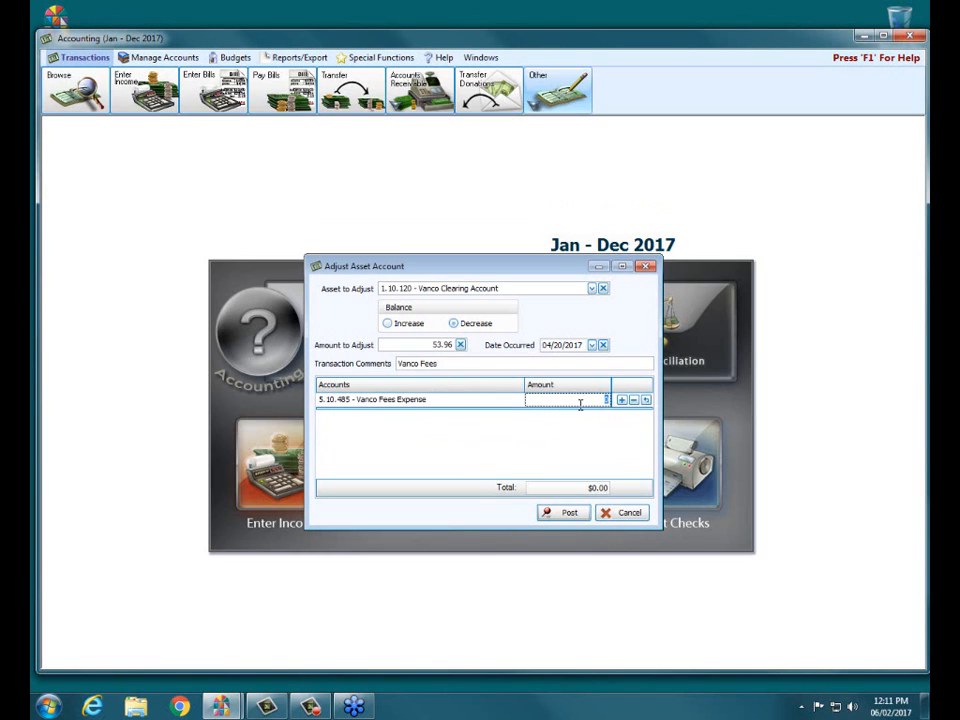
{"action": "type", "text": "53.96"}
{"action": "left_click", "coordinate": [564, 513]}
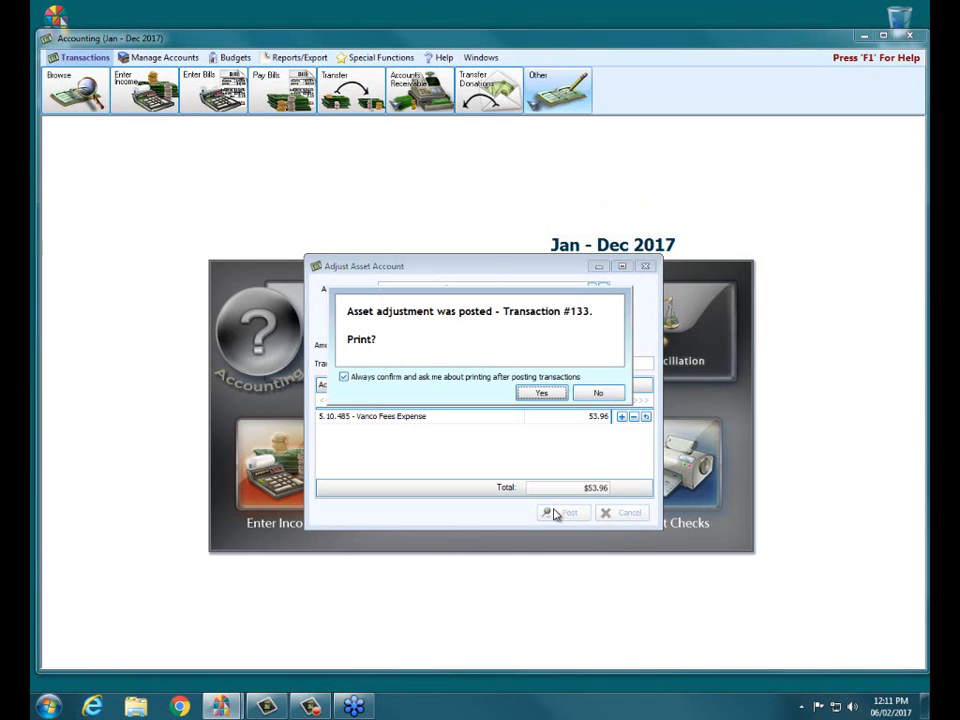
{"action": "left_click", "coordinate": [597, 393]}
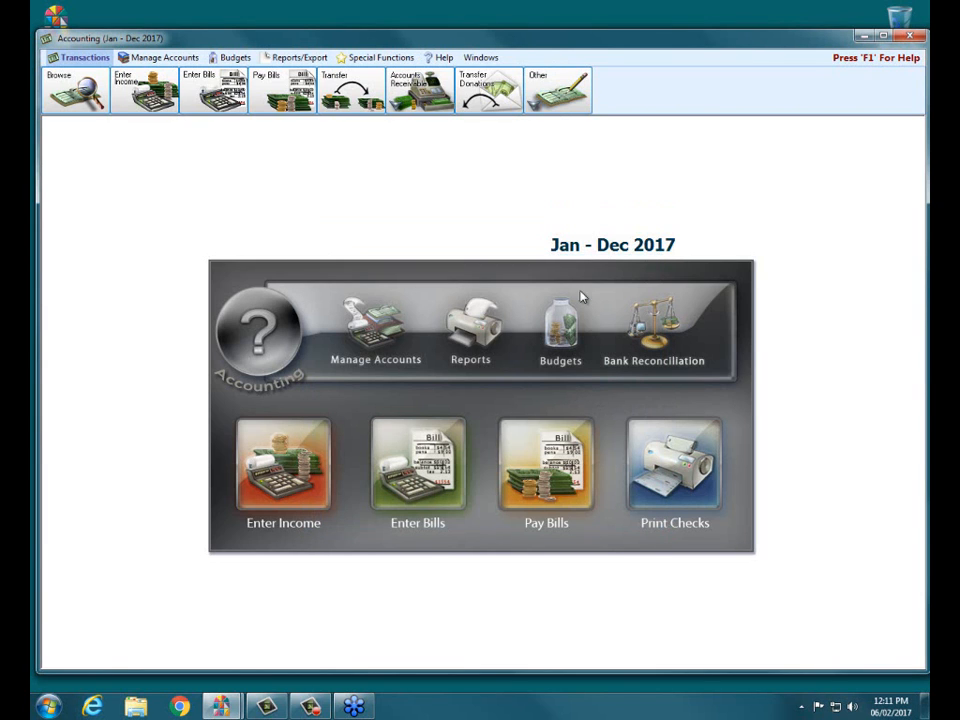
Start another asset adjustment that decreases the 1.10.120 - Vanco Clearing Account by 13.44
{"action": "left_click", "coordinate": [557, 100]}
{"action": "left_click", "coordinate": [562, 138]}
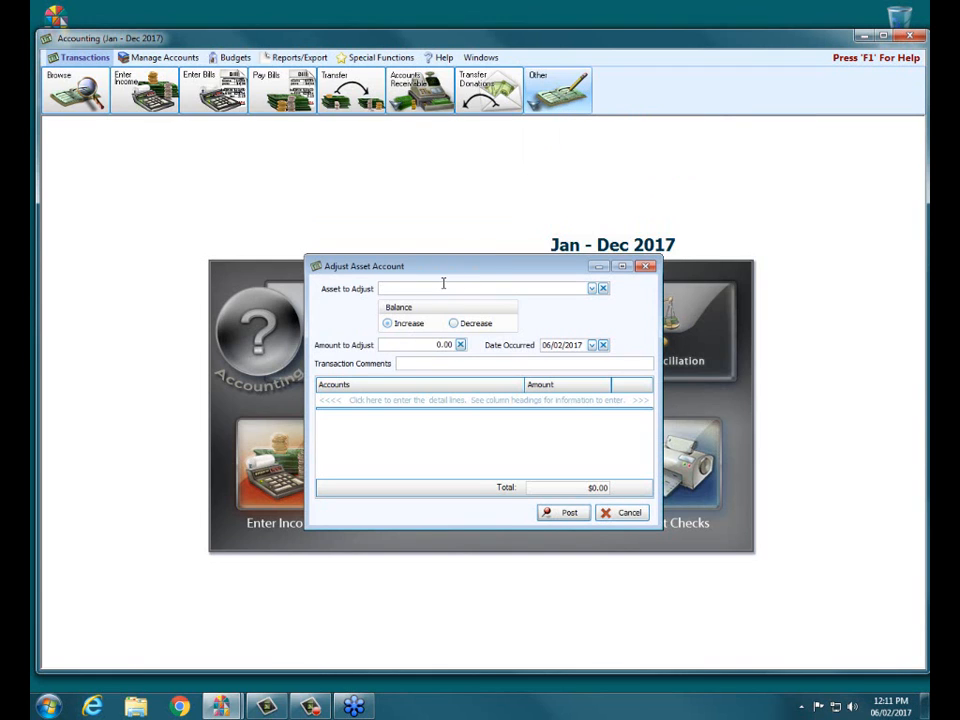
{"action": "type", "text": "vanco"}
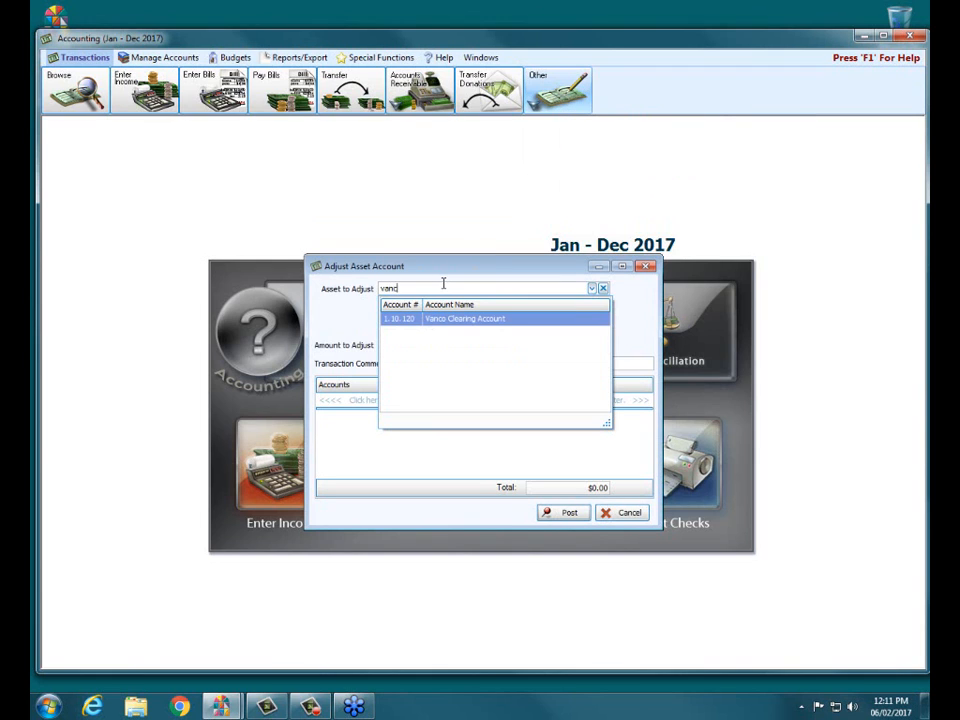
{"action": "left_click", "coordinate": [450, 320]}
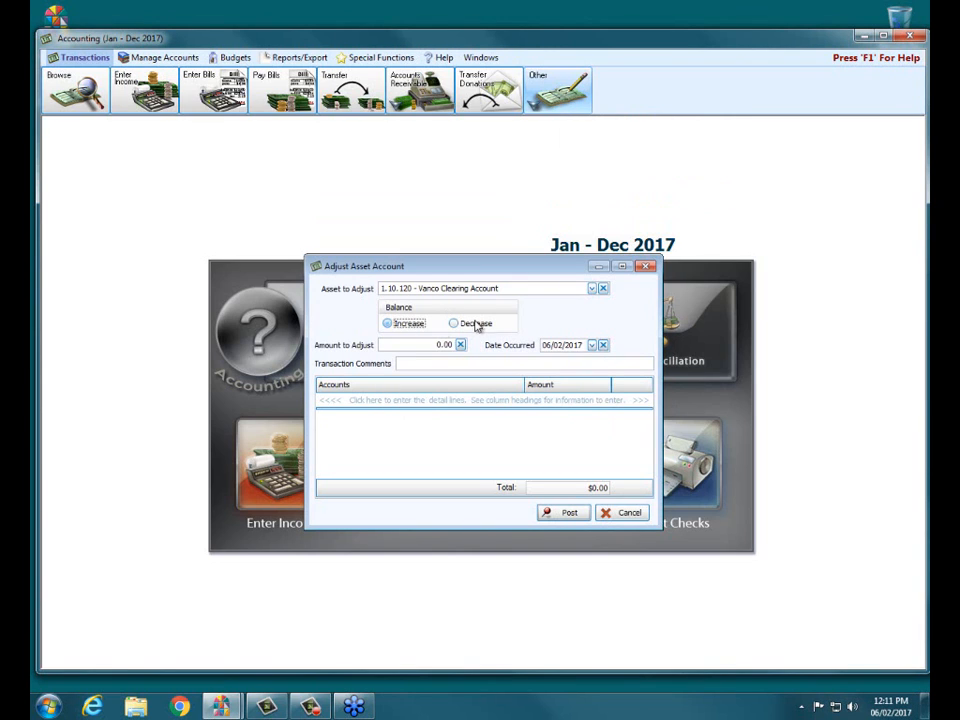
{"action": "left_click", "coordinate": [454, 323]}
{"action": "left_click", "coordinate": [436, 344]}
{"action": "type", "text": "13.44"}
Set the second adjustment's date to 04/25/2017 and its transaction comment to "Vanco Fees"
{"action": "left_click", "coordinate": [547, 344]}
{"action": "type", "text": "0425"}
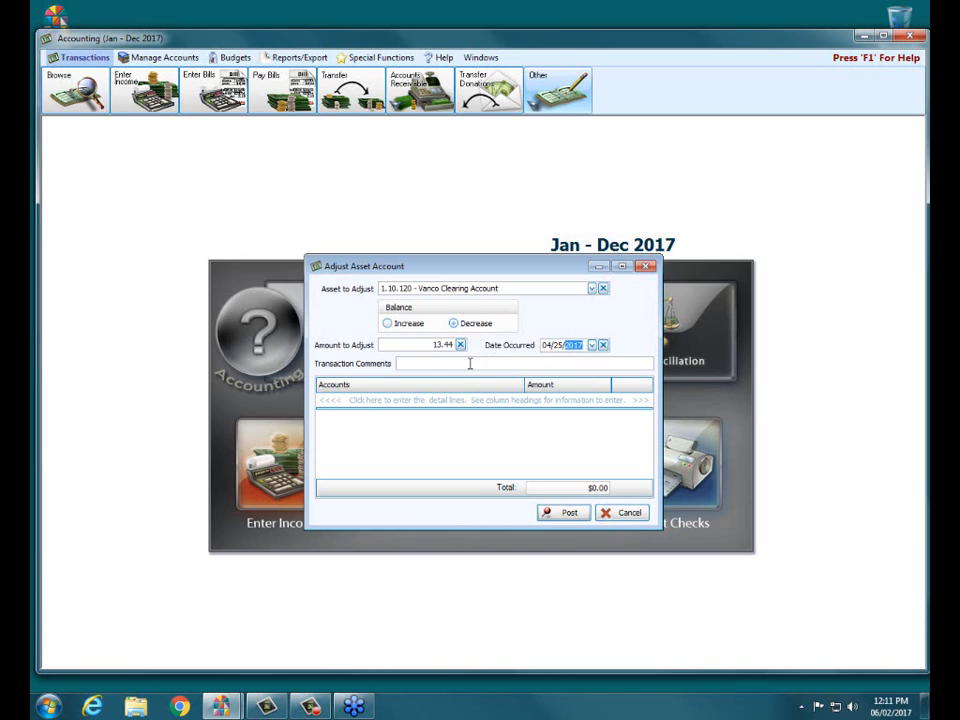
{"action": "left_click", "coordinate": [440, 366]}
{"action": "type", "text": "Vanco Fees"}
Assign 13.44 to 5.10.485 - Vanco Fees Expense, then post this adjustment without printing it
{"action": "left_click", "coordinate": [357, 400]}
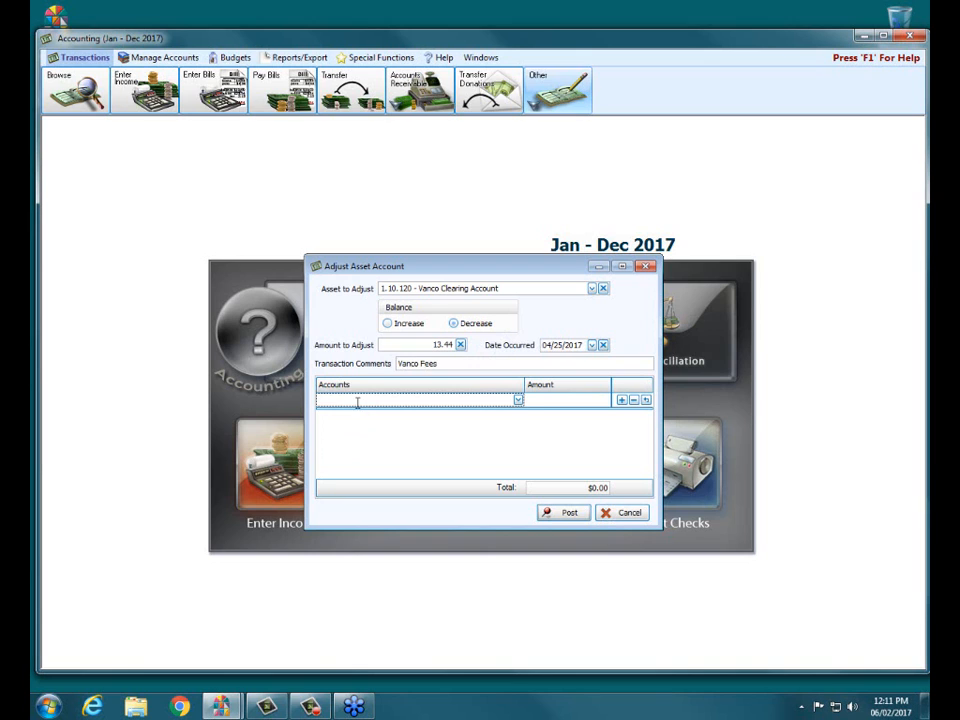
{"action": "type", "text": "van"}
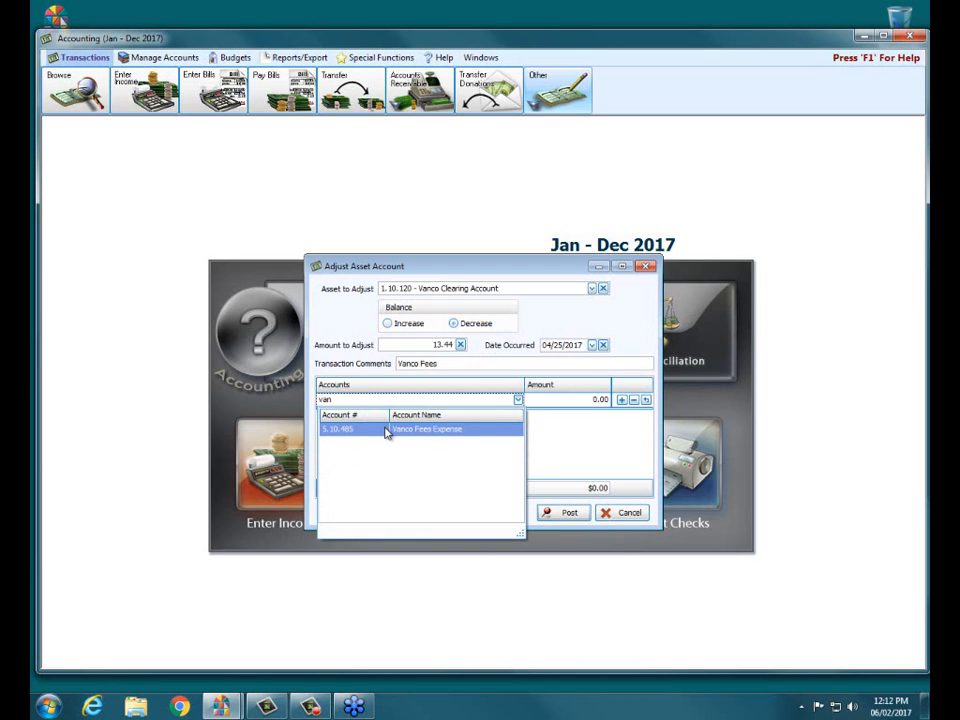
{"action": "left_click", "coordinate": [386, 429]}
{"action": "left_click", "coordinate": [589, 400]}
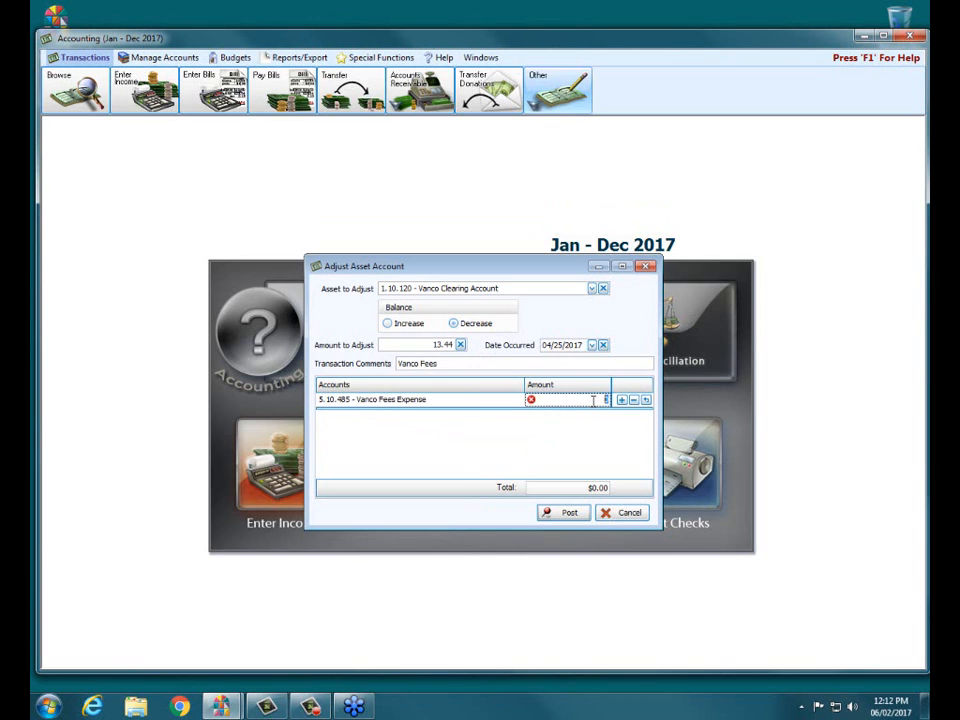
{"action": "type", "text": "13.44"}
{"action": "left_click", "coordinate": [547, 518]}
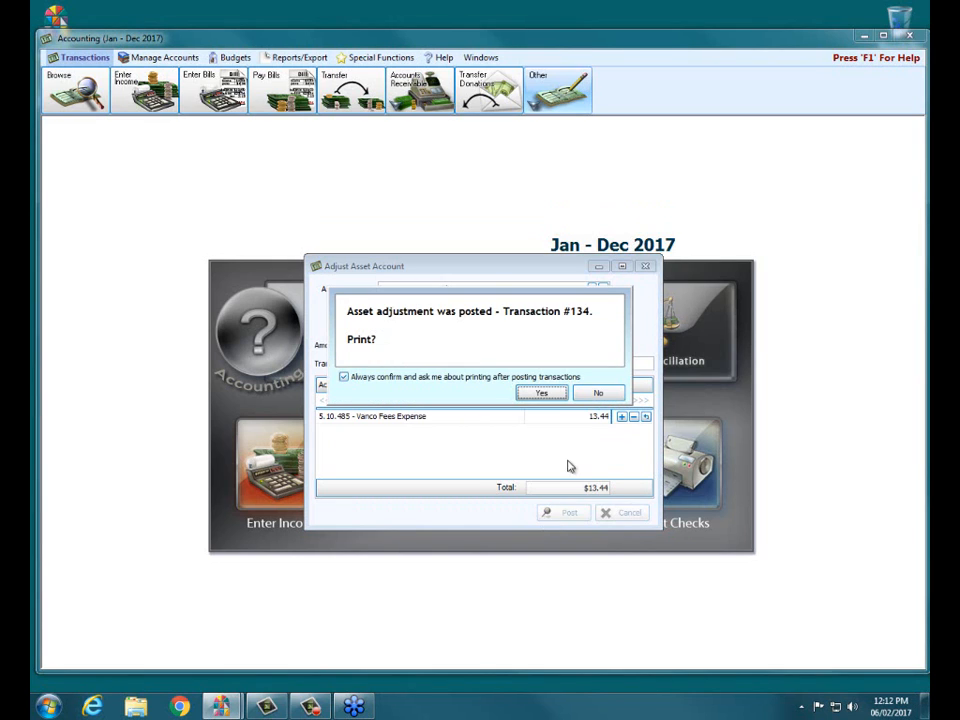
{"action": "left_click", "coordinate": [597, 393]}
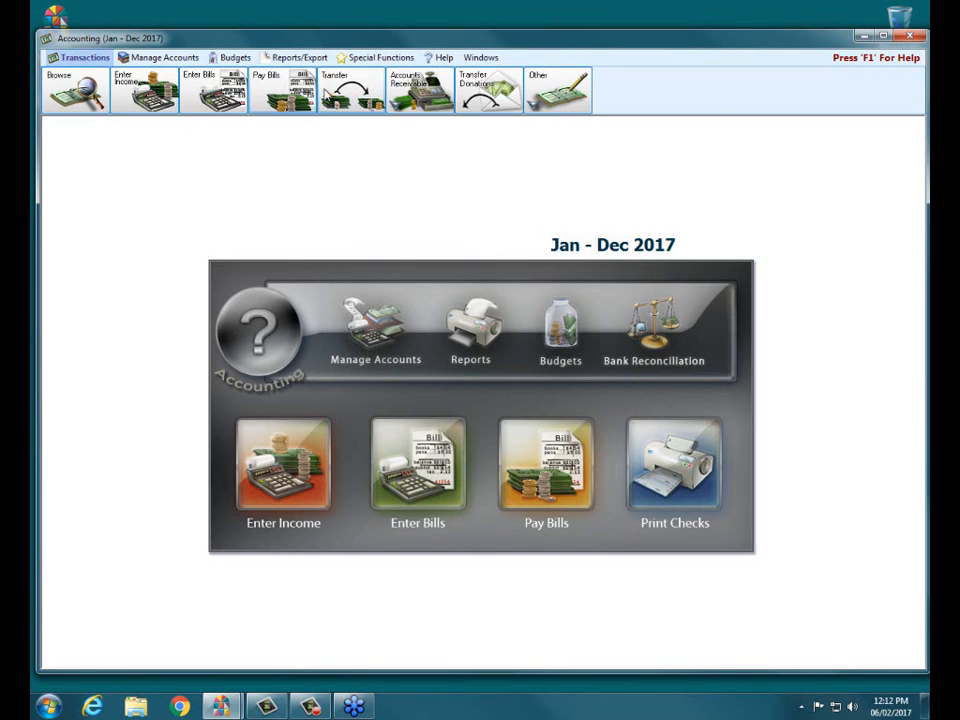
Start a transfer dated 04/20/2017 from 1.10.120 - Vanco Clearing Account to 1.10.100 - Huntington Bank Checking
{"action": "left_click", "coordinate": [335, 90]}
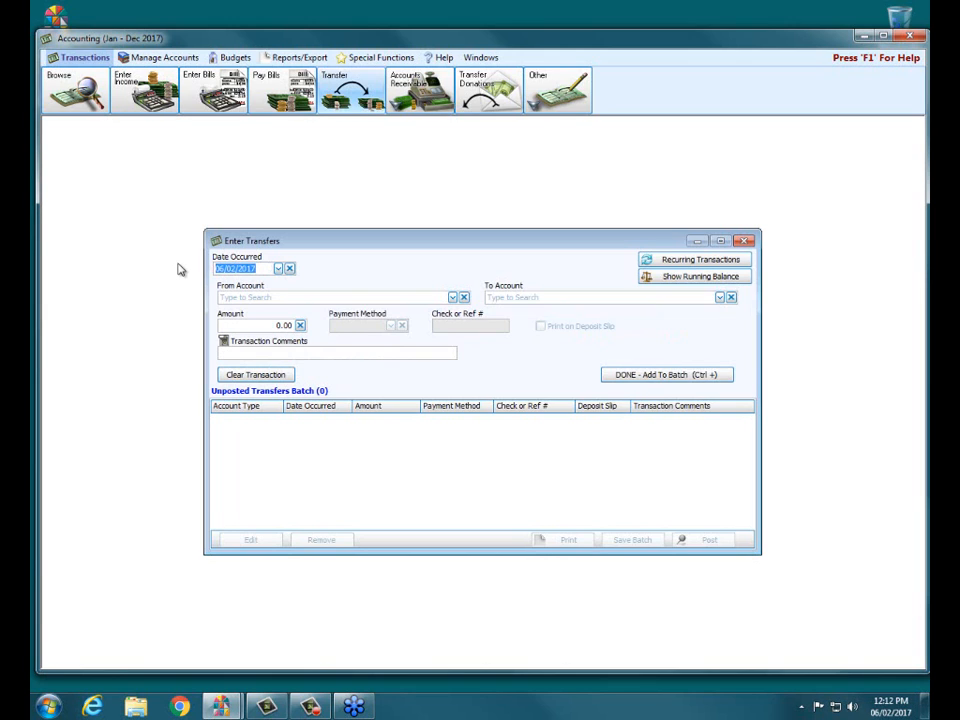
{"action": "type", "text": "04/20"}
{"action": "left_click", "coordinate": [242, 298]}
{"action": "type", "text": "van"}
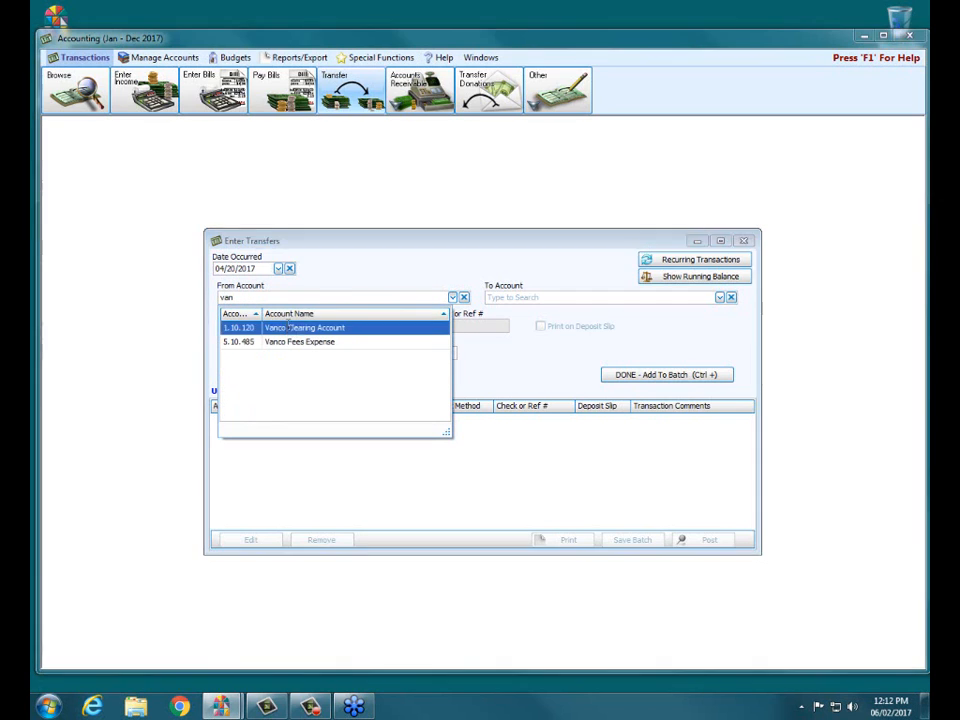
{"action": "left_click", "coordinate": [288, 327]}
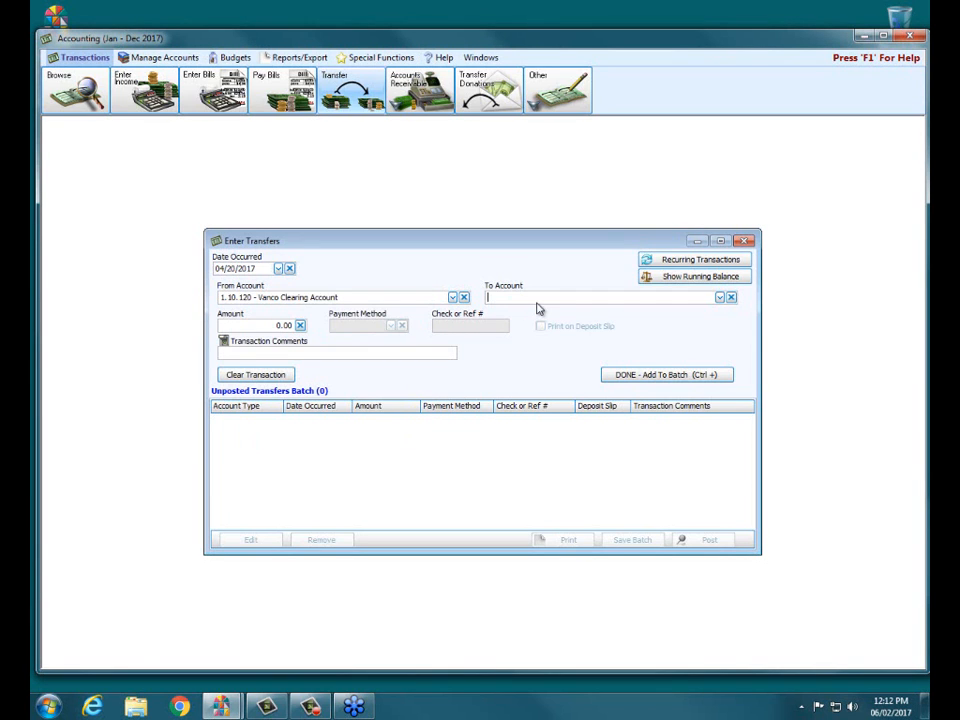
{"action": "type", "text": "hun"}
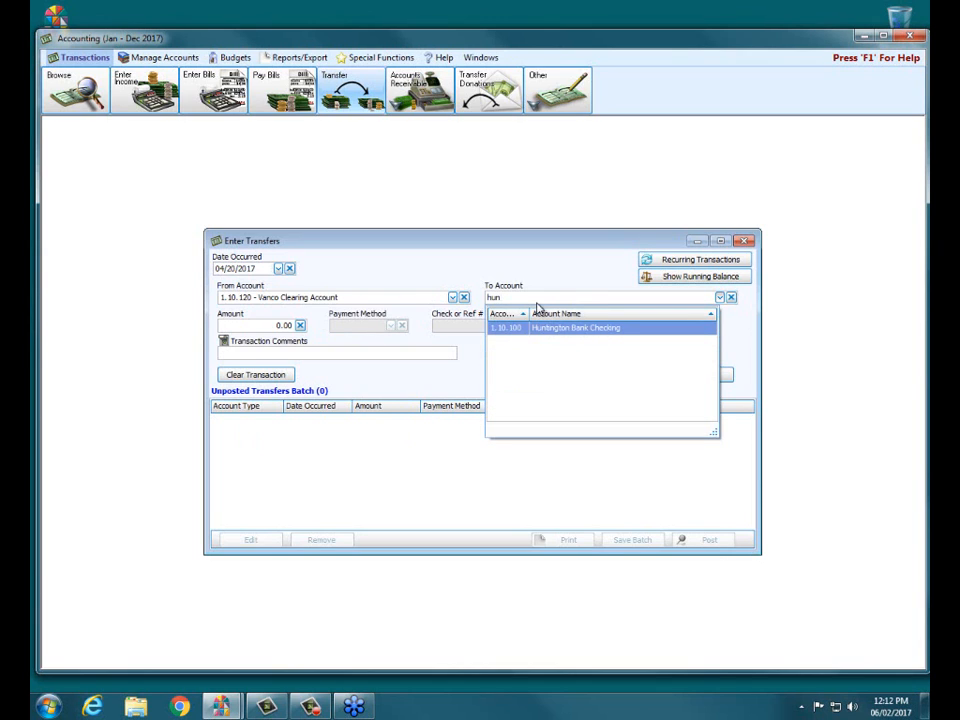
{"action": "key", "text": "Return"}
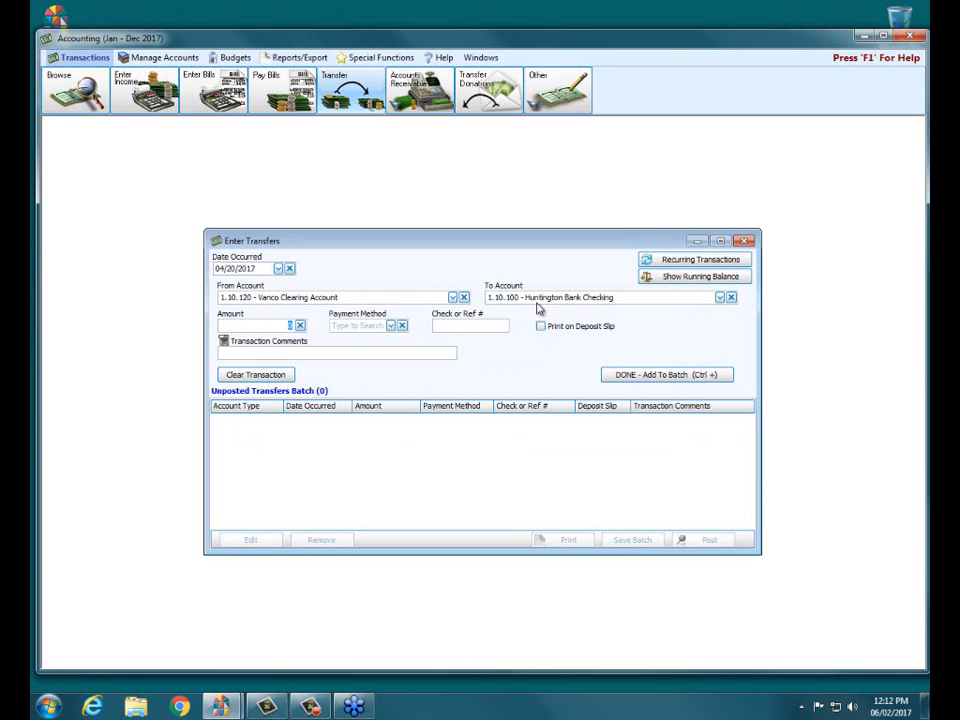
Set the transfer amount to 1,744.74 with payment method EFT and add it to the unposted batch
{"action": "key", "text": "Tab"}
{"action": "left_click", "coordinate": [289, 325]}
{"action": "type", "text": "174"}
{"action": "type", "text": "44.74"}
{"action": "key", "text": "Tab"}
{"action": "type", "text": "E"}
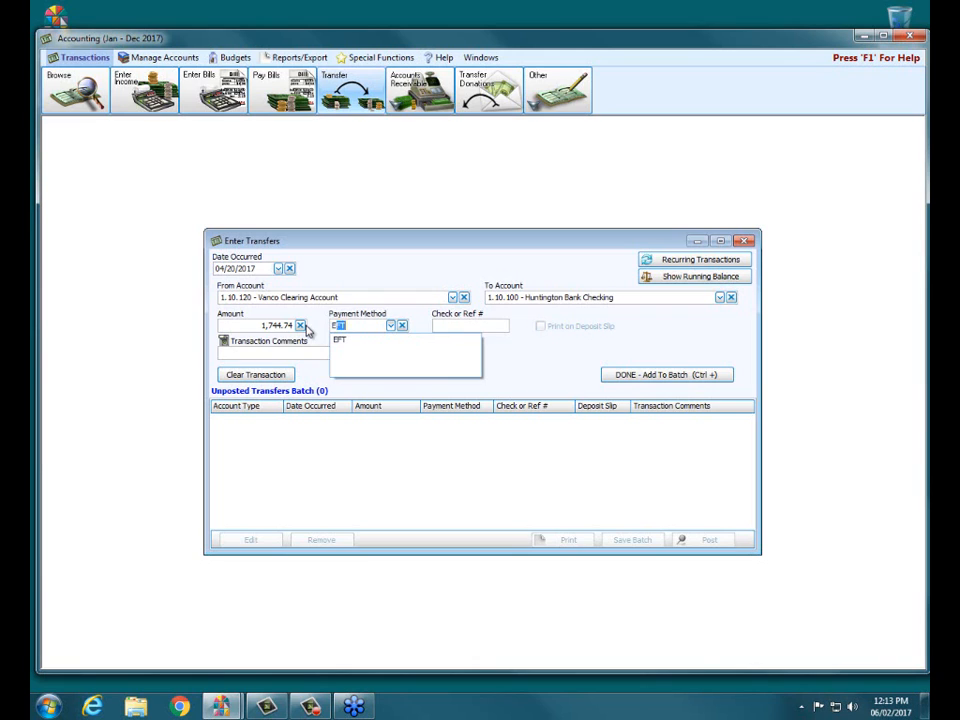
{"action": "type", "text": "F"}
{"action": "key", "text": "Tab"}
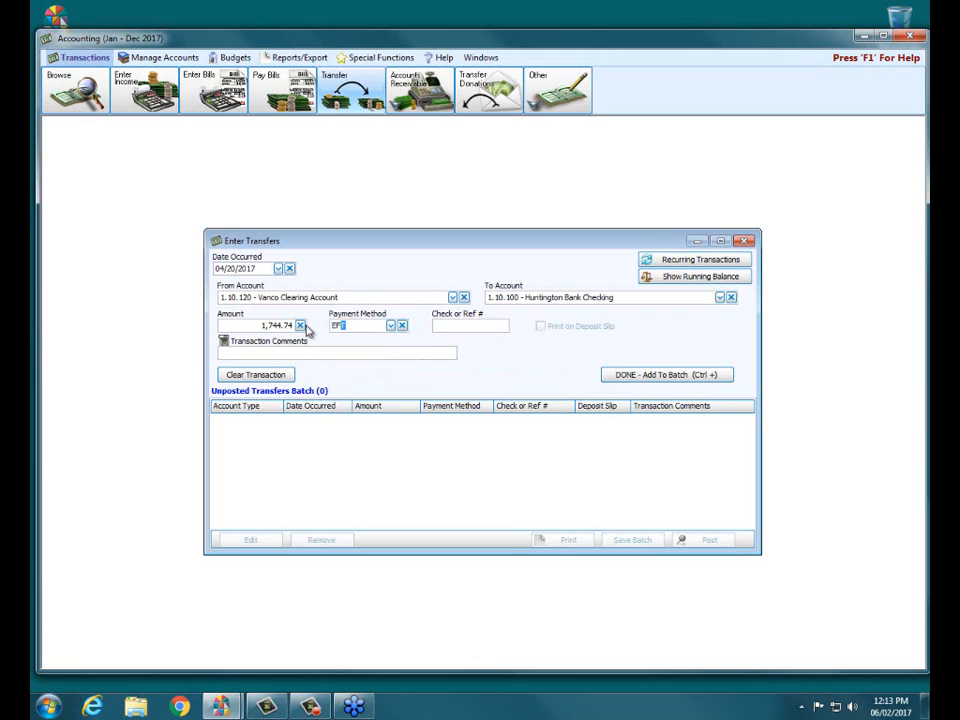
{"action": "key", "text": "Tab"}
{"action": "left_click", "coordinate": [660, 375]}
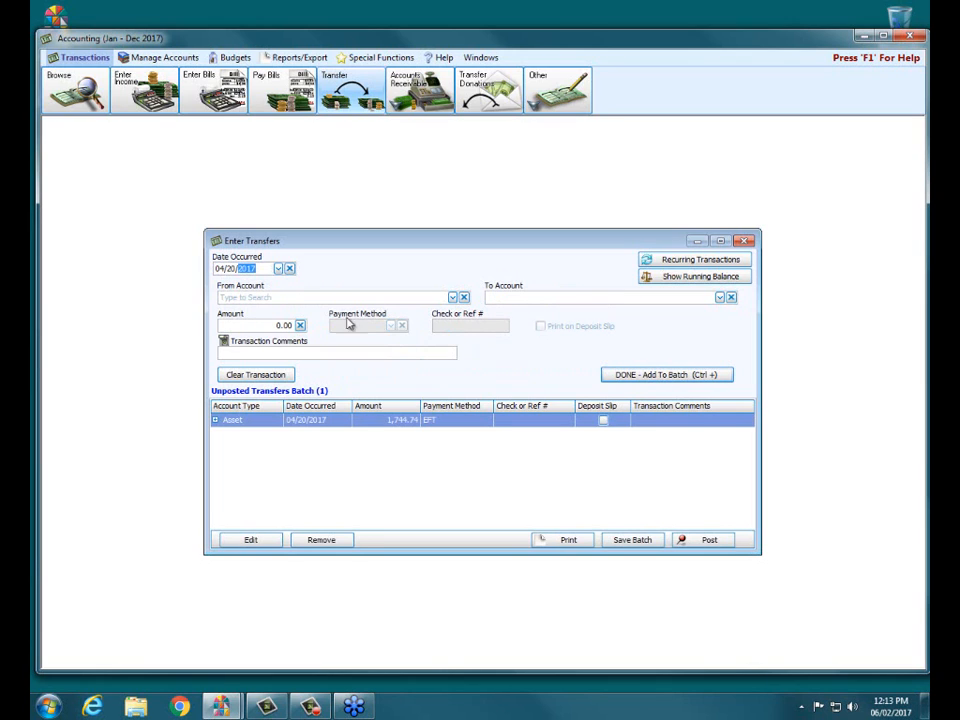
Set up a second transfer dated 04/25/2017 from Vanco Clearing Account to Huntington Bank Checking
{"action": "type", "text": "25"}
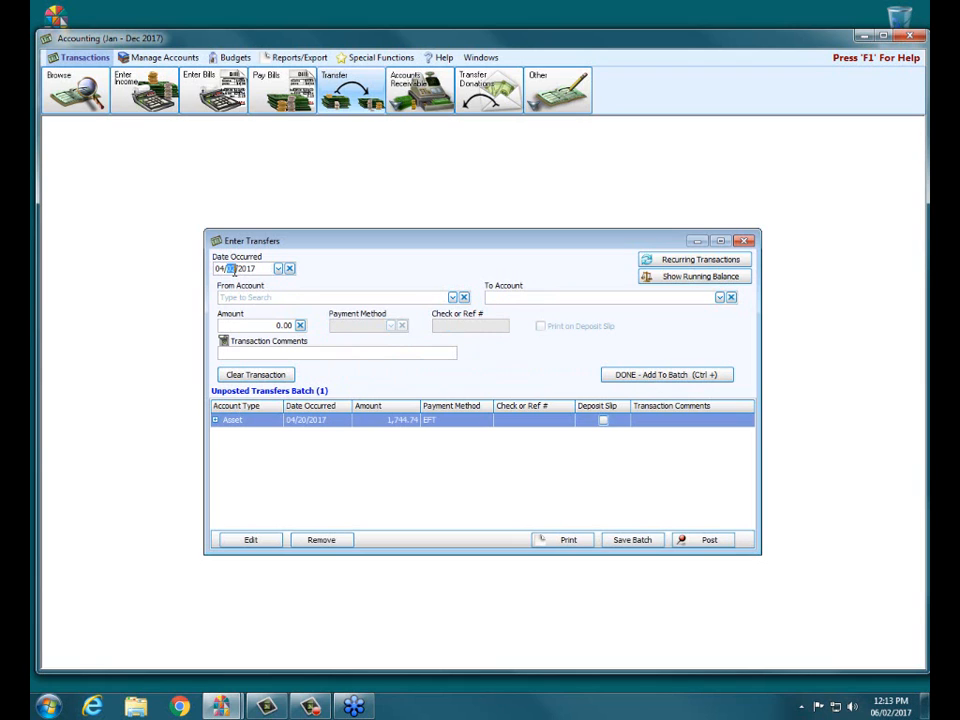
{"action": "left_click", "coordinate": [237, 296]}
{"action": "type", "text": "vanc"}
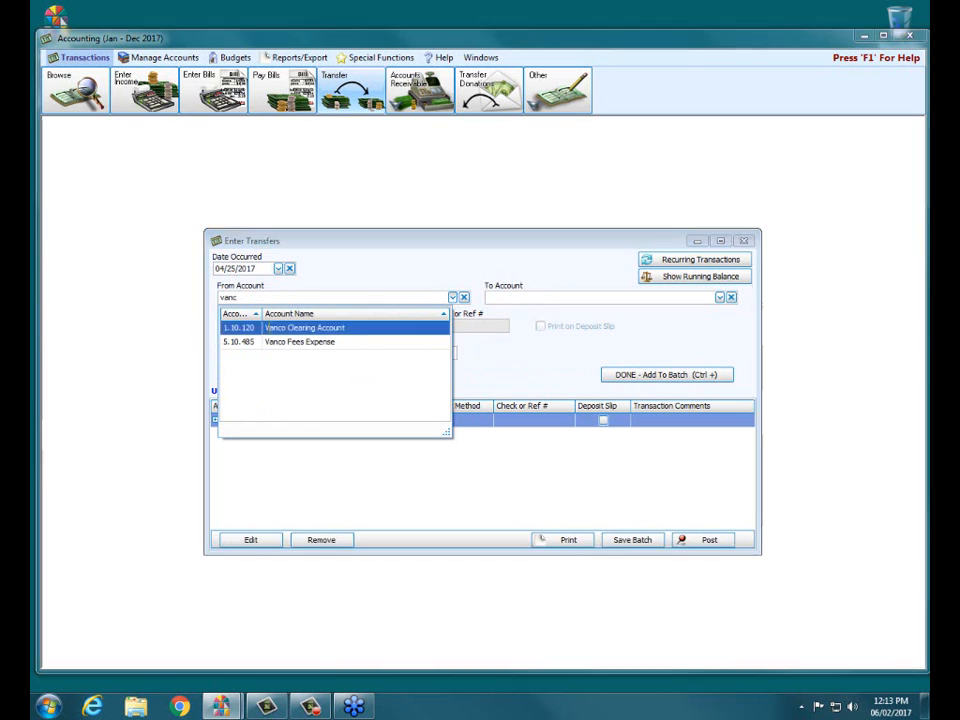
{"action": "left_click", "coordinate": [267, 333]}
{"action": "left_click", "coordinate": [525, 298]}
{"action": "type", "text": "hunt"}
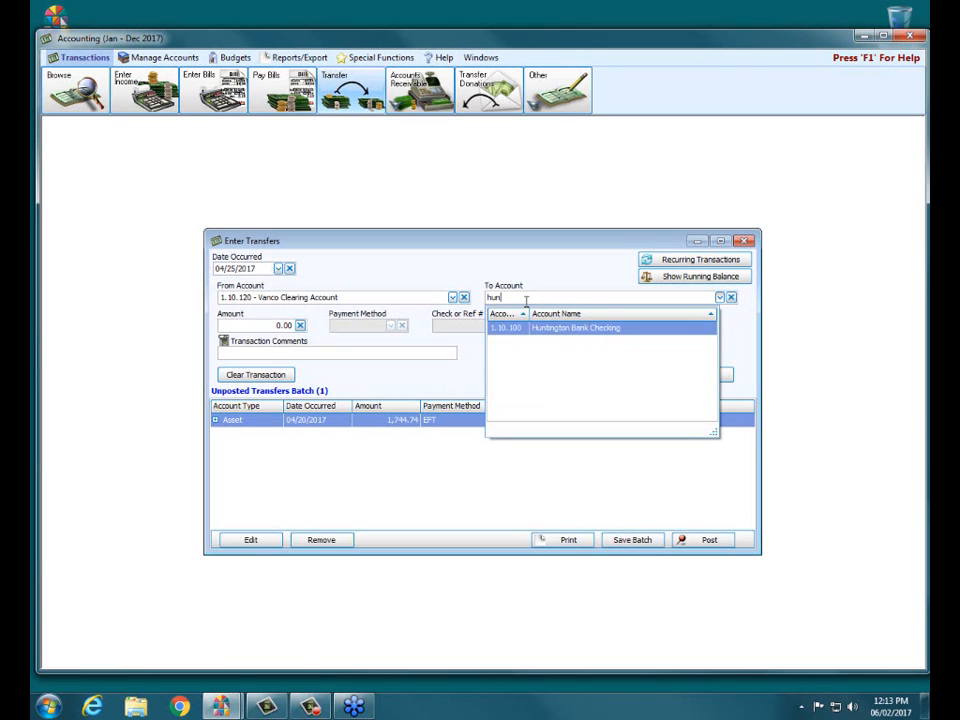
{"action": "left_click", "coordinate": [540, 327]}
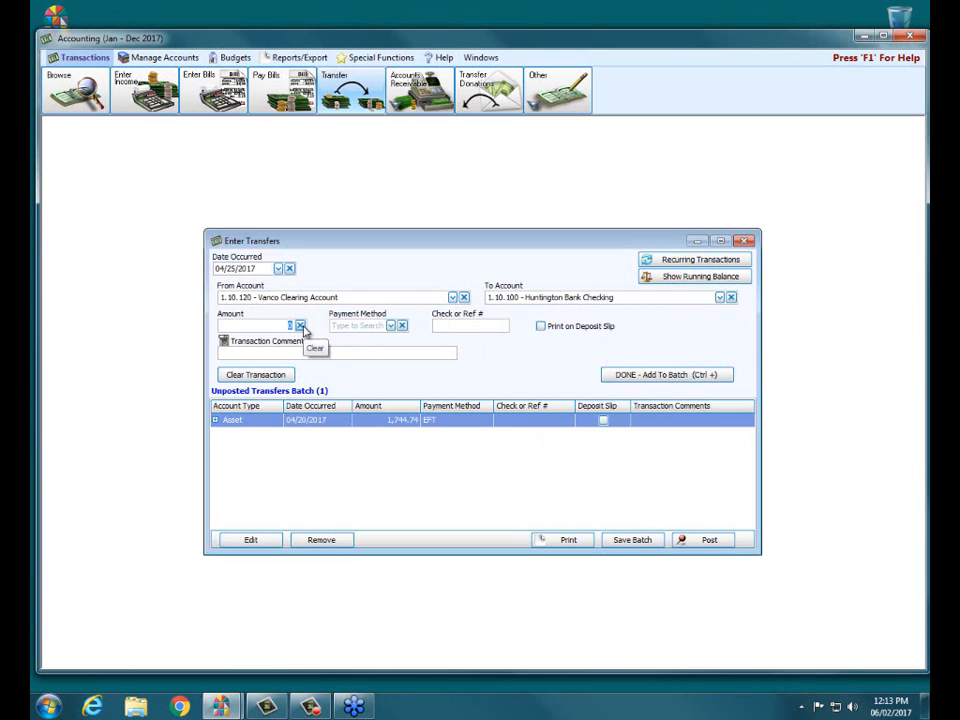
Enter 434.66 with payment method EFT for the second transfer and add it to the batch
{"action": "type", "text": "434.66"}
{"action": "left_click", "coordinate": [382, 327]}
{"action": "type", "text": "EFT"}
{"action": "left_click", "coordinate": [374, 342]}
{"action": "left_click", "coordinate": [632, 374]}
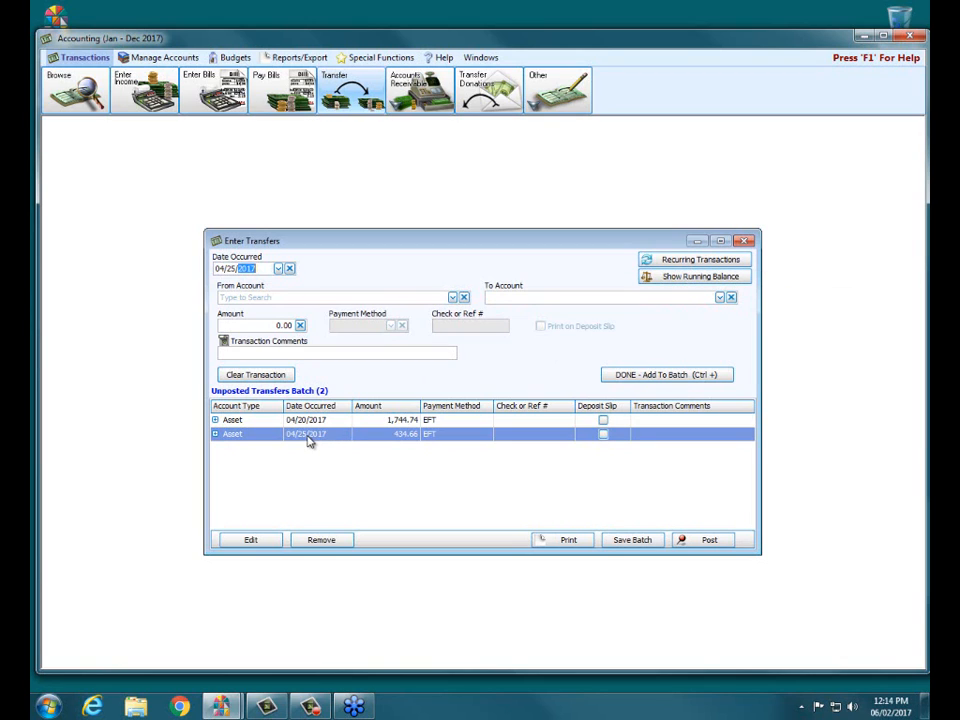
Show the running balances to check the batch's effect on Huntington Bank Checking and the Vanco Clearing Account
{"action": "left_click", "coordinate": [657, 281]}
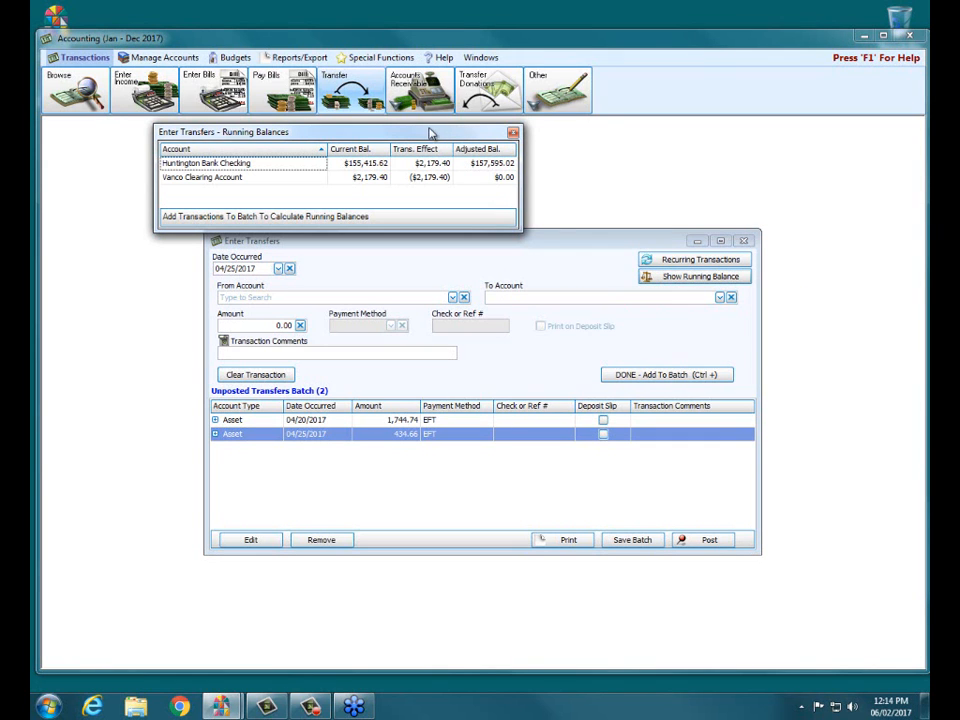
{"action": "left_click_drag", "start_coordinate": [430, 133], "coordinate": [563, 130]}
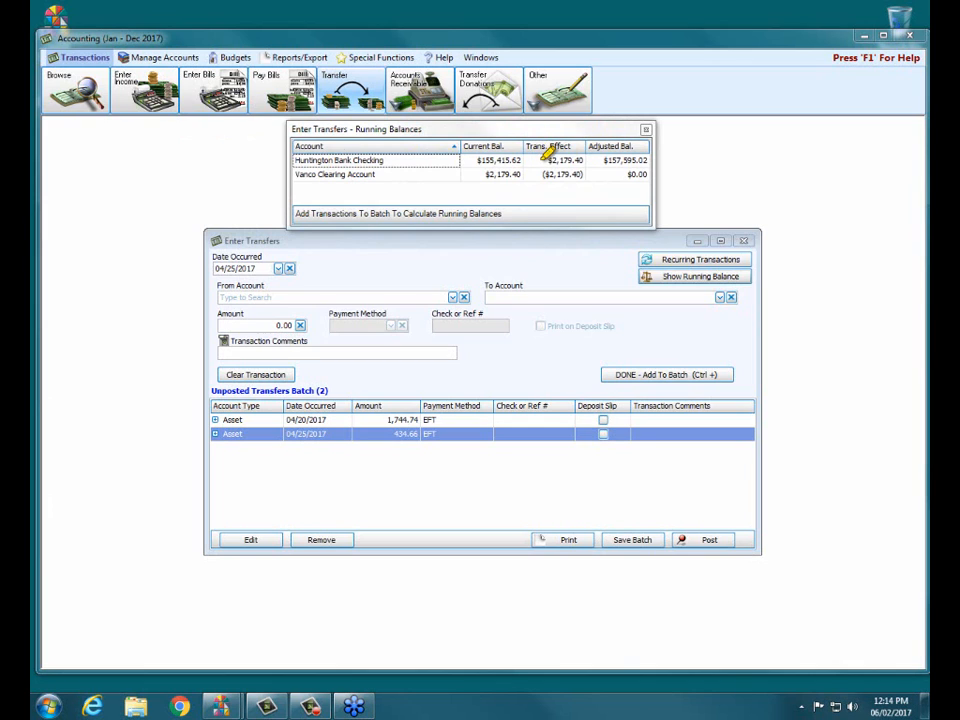
{"action": "left_click_drag", "start_coordinate": [537, 160], "coordinate": [606, 159]}
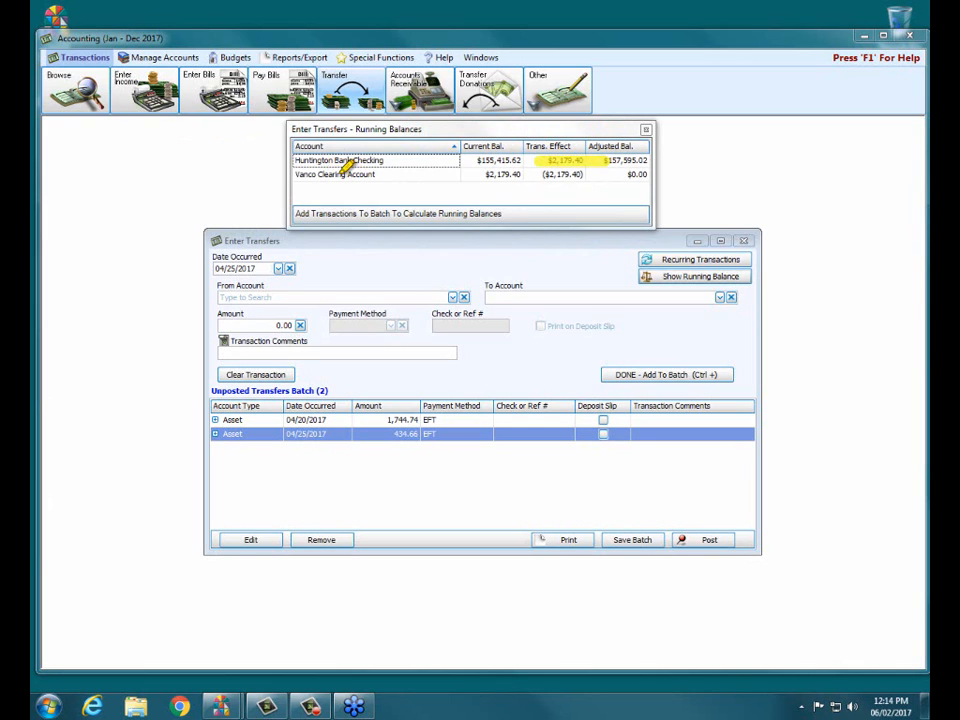
{"action": "left_click_drag", "start_coordinate": [527, 175], "coordinate": [648, 172]}
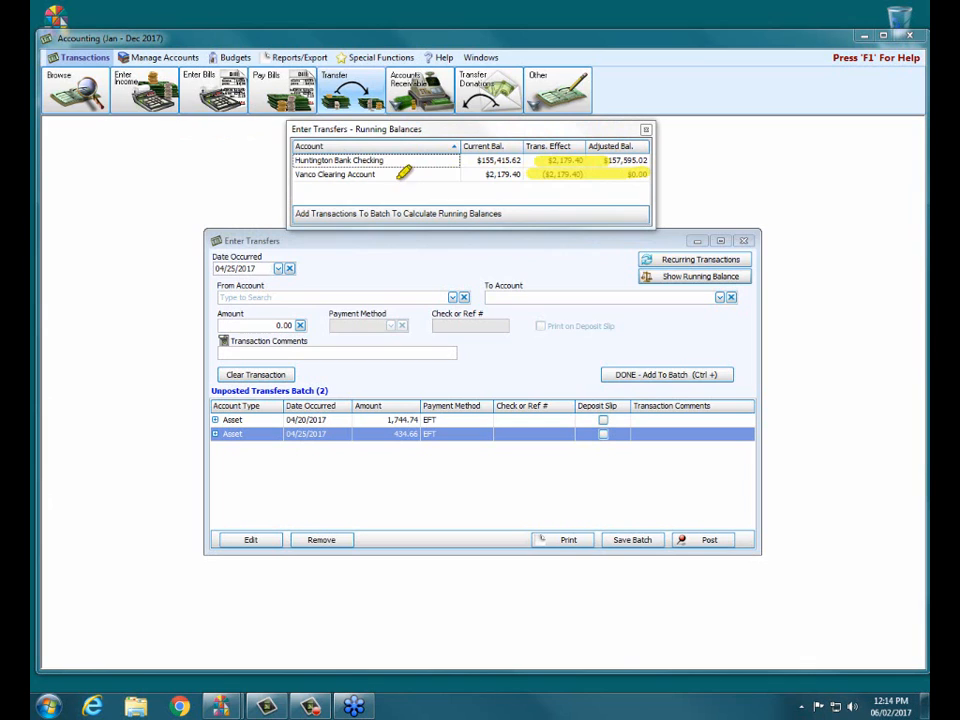
{"action": "left_click_drag", "start_coordinate": [403, 172], "coordinate": [632, 172]}
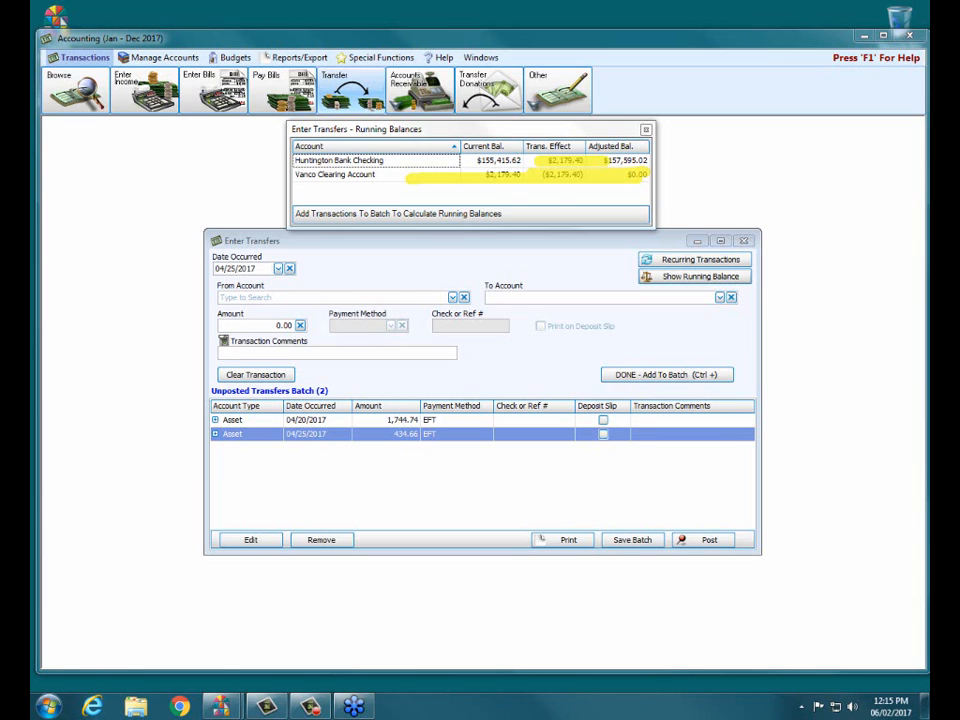
{"action": "key", "text": "Escape"}
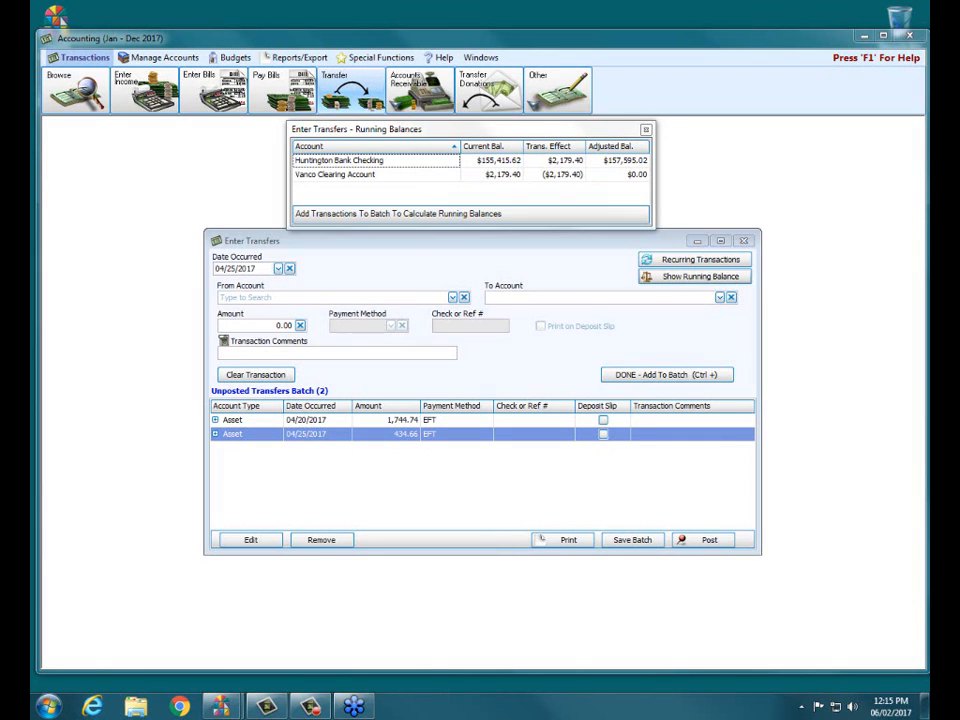
Post the unposted transfers batch without printing it, and close the running balances and transfer entry windows
{"action": "left_click", "coordinate": [712, 540]}
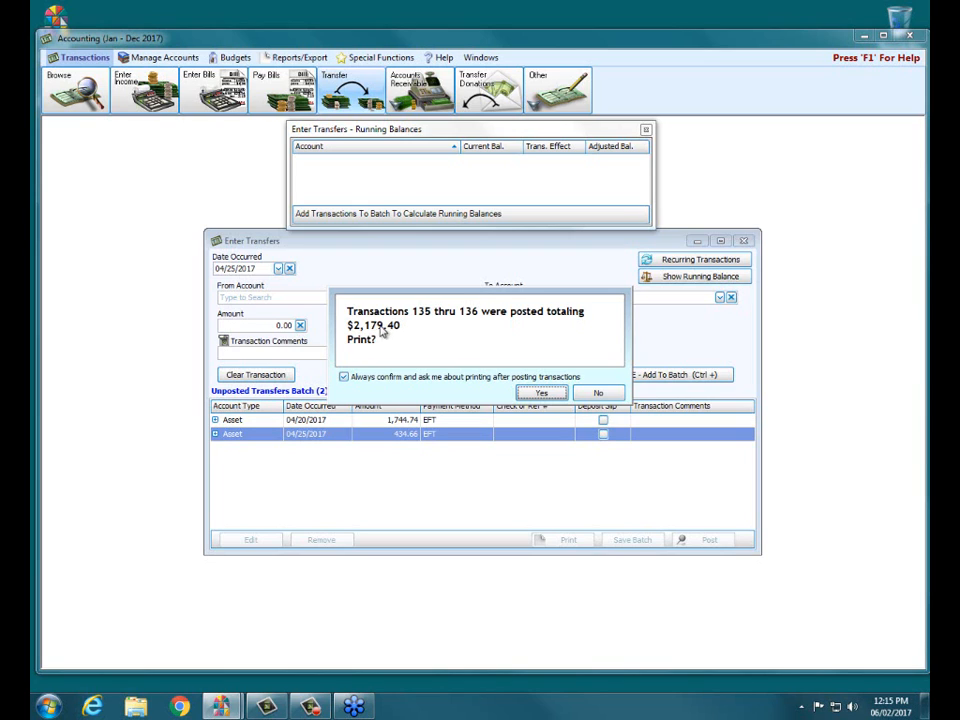
{"action": "left_click", "coordinate": [599, 393]}
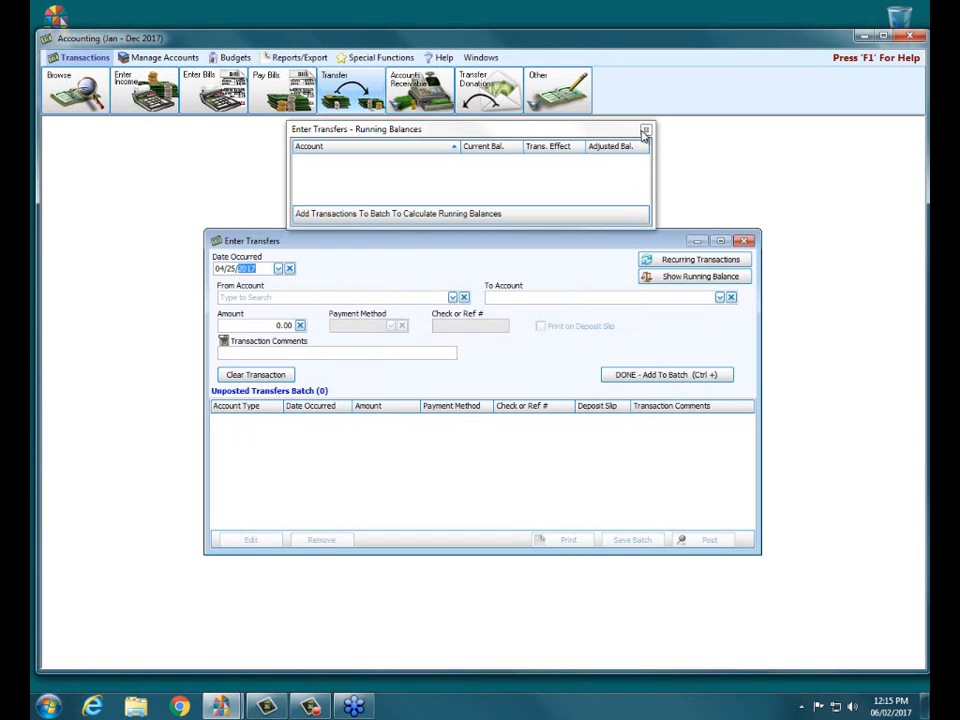
{"action": "left_click", "coordinate": [645, 129]}
{"action": "left_click", "coordinate": [745, 242]}
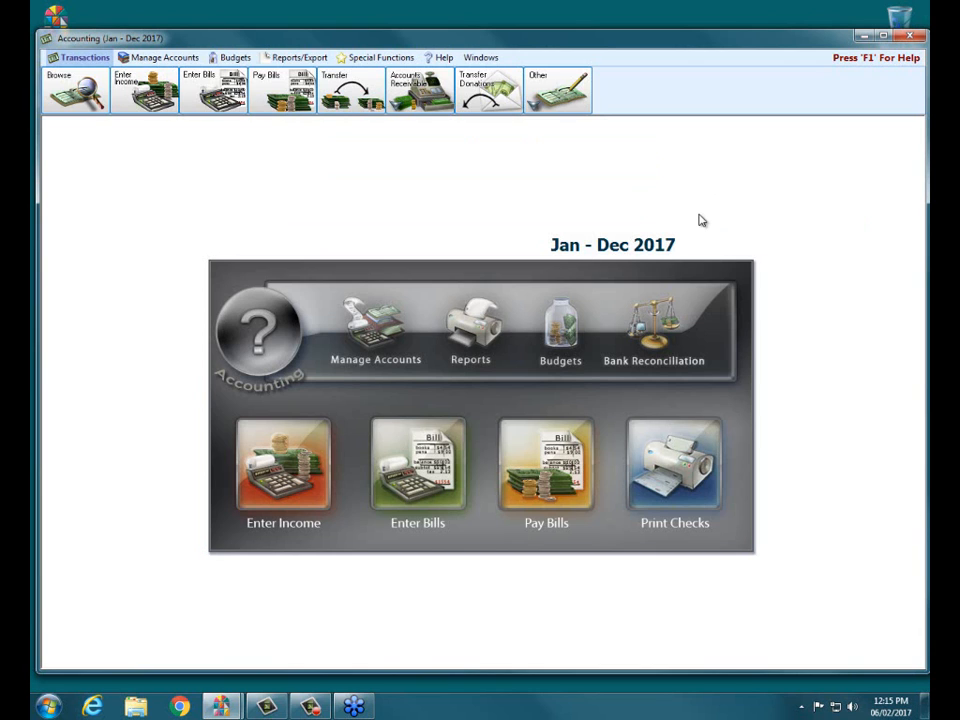
Review the default account links between giving accounts and their debit and credit accounts for transferring donations
{"action": "left_click", "coordinate": [500, 99]}
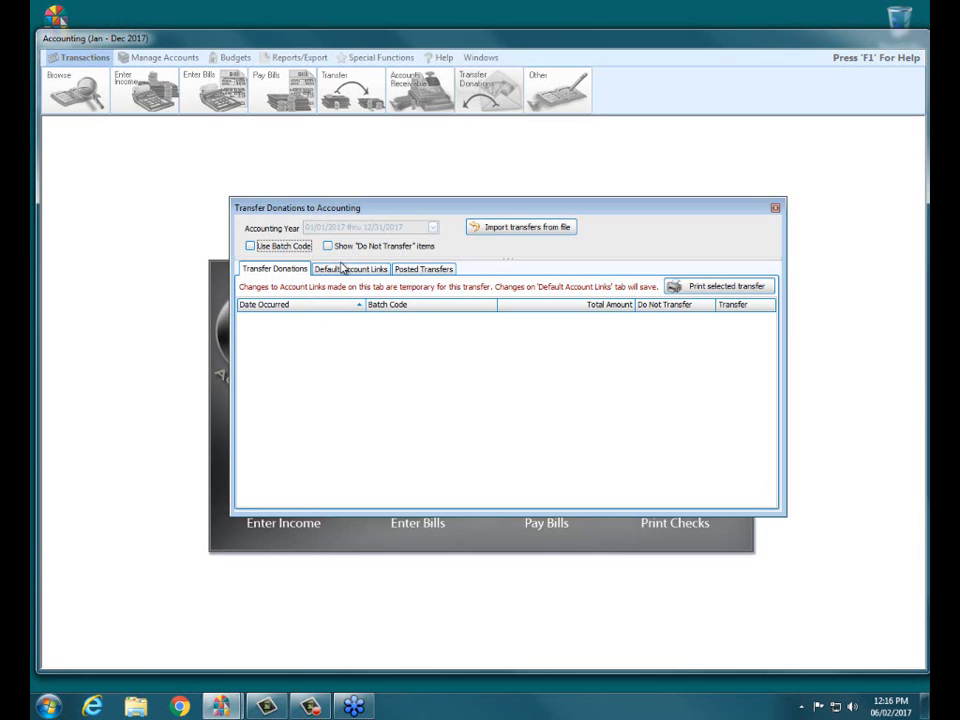
{"action": "left_click", "coordinate": [343, 270]}
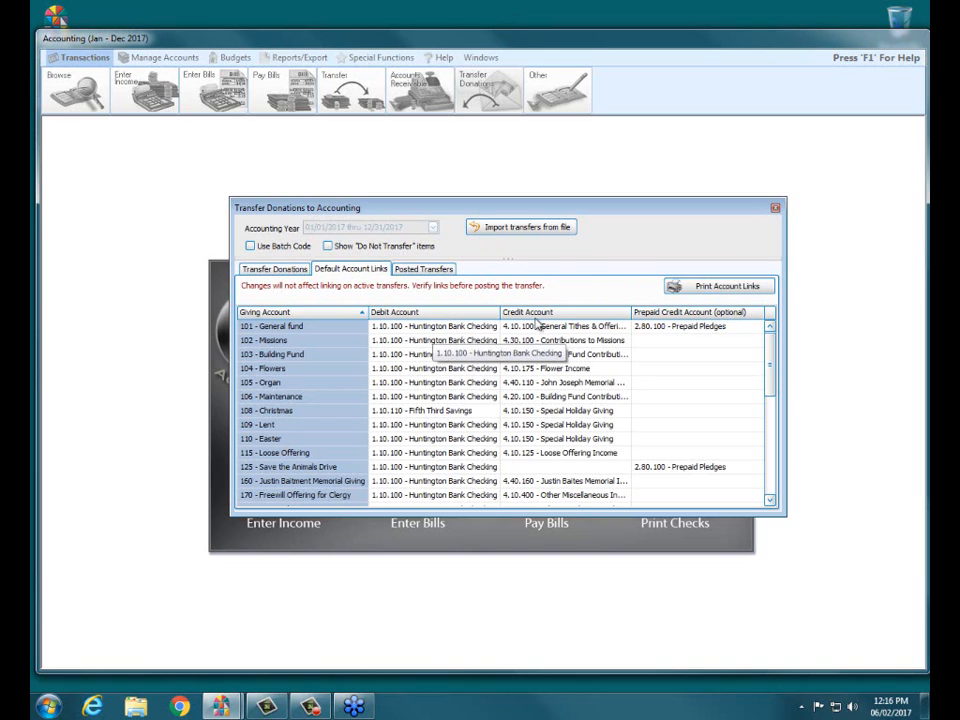
{"action": "left_click", "coordinate": [776, 209]}
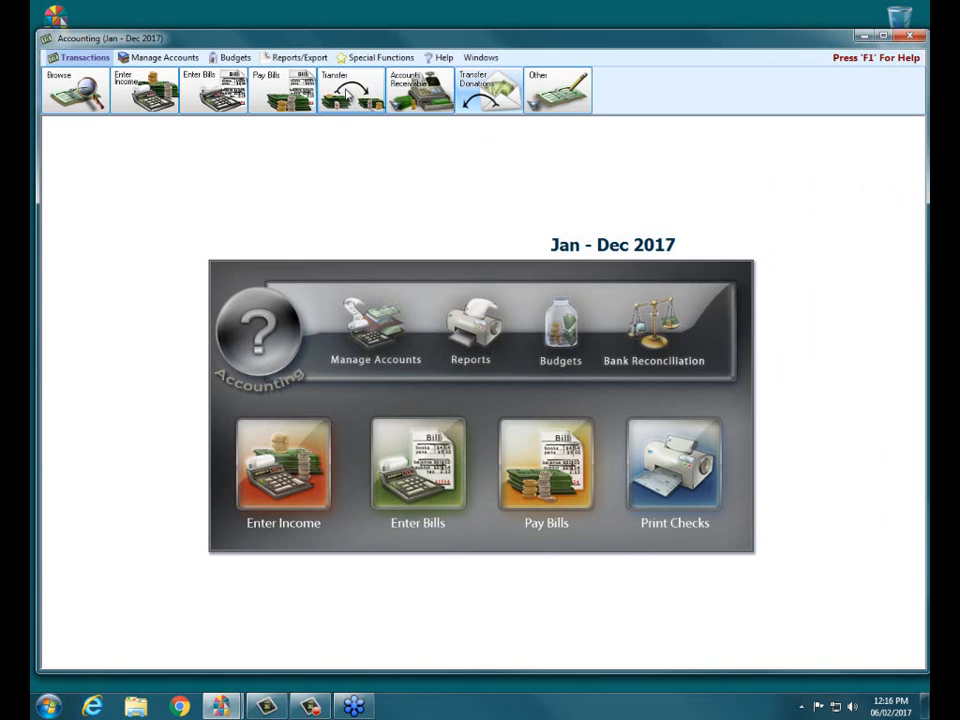
Look at the running balances for a blank transfer entry and close both windows without entering a transfer
{"action": "left_click", "coordinate": [349, 95]}
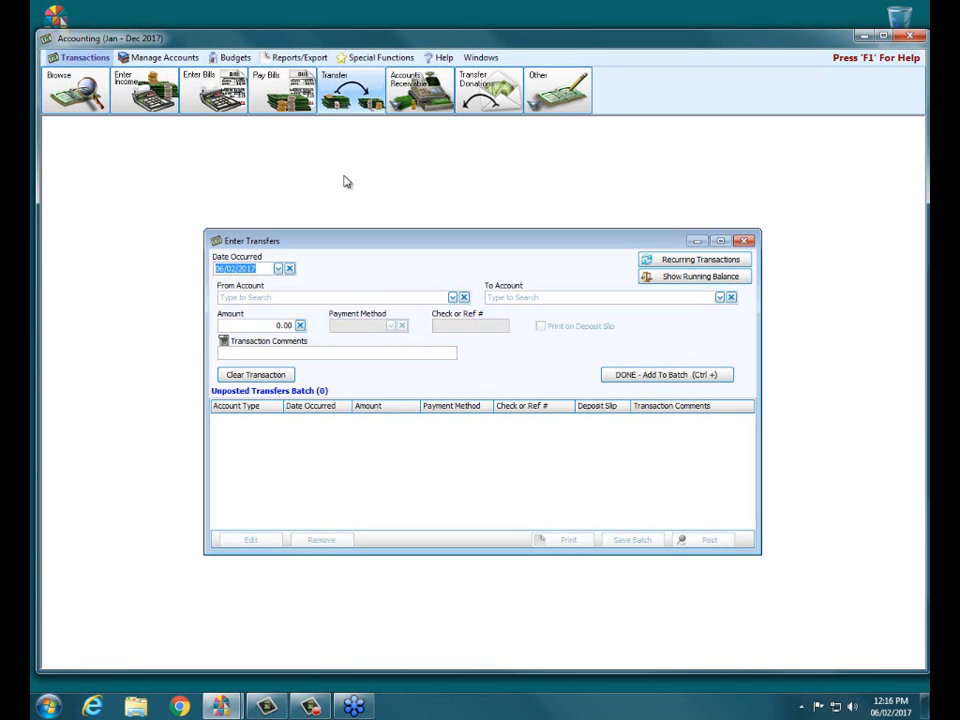
{"action": "left_click", "coordinate": [673, 278]}
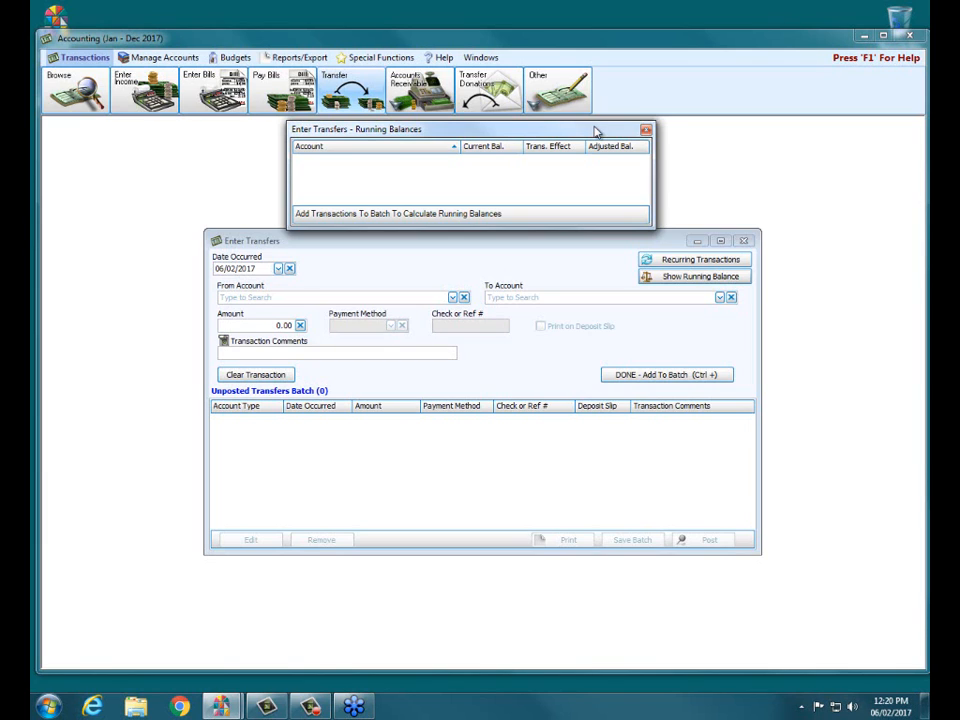
{"action": "left_click", "coordinate": [646, 130]}
{"action": "left_click", "coordinate": [744, 241]}
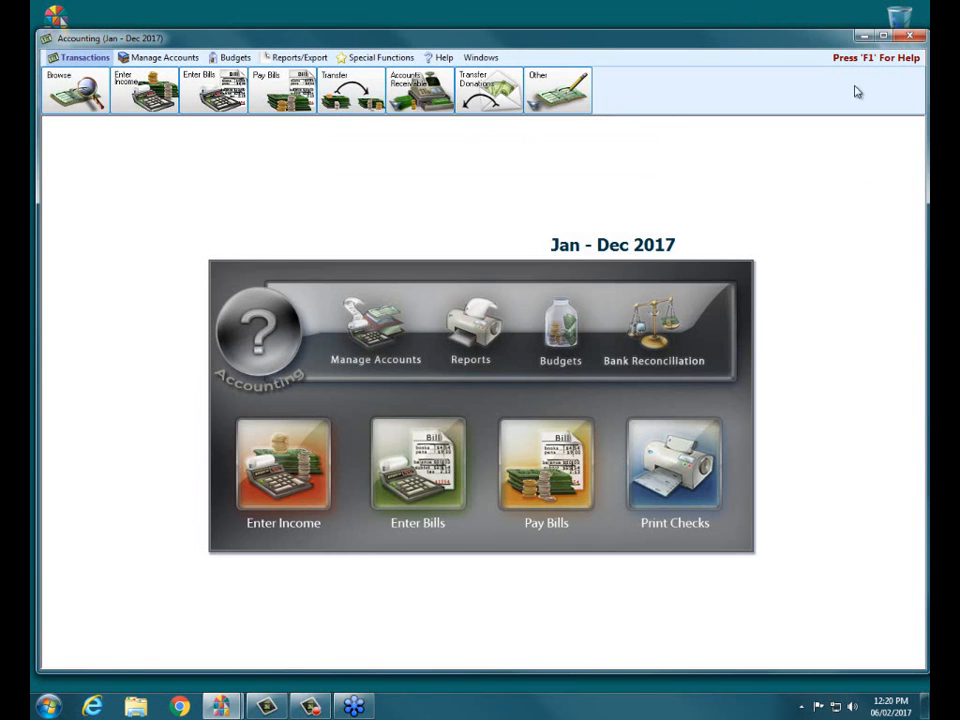
Close the Accounting module and return to the main module launcher
{"action": "left_click", "coordinate": [910, 37]}
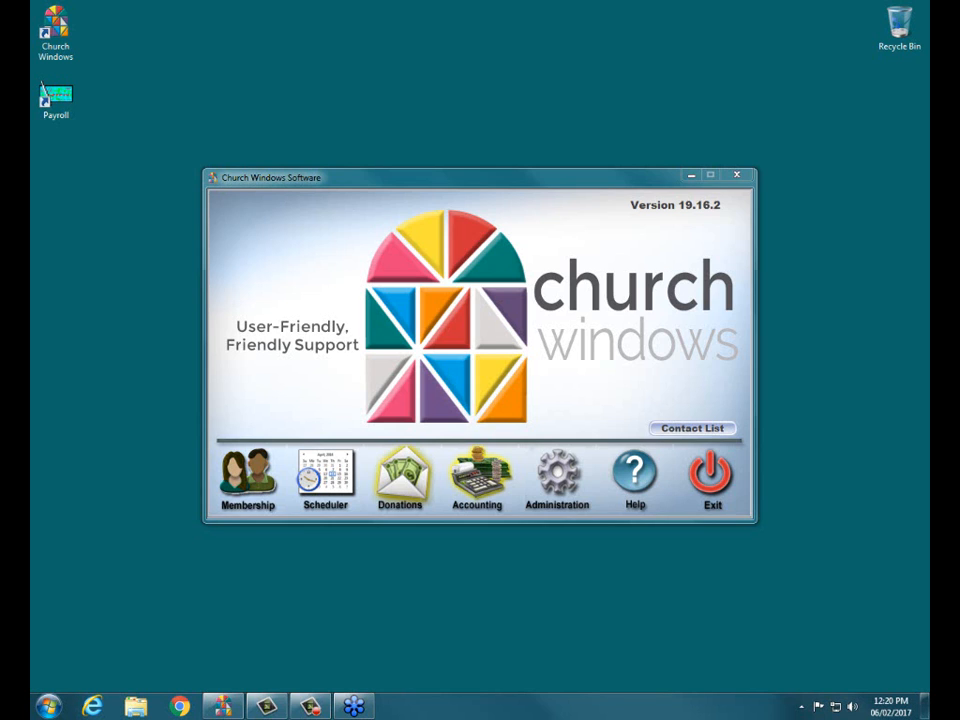
{"action": "left_click", "coordinate": [506, 379]}
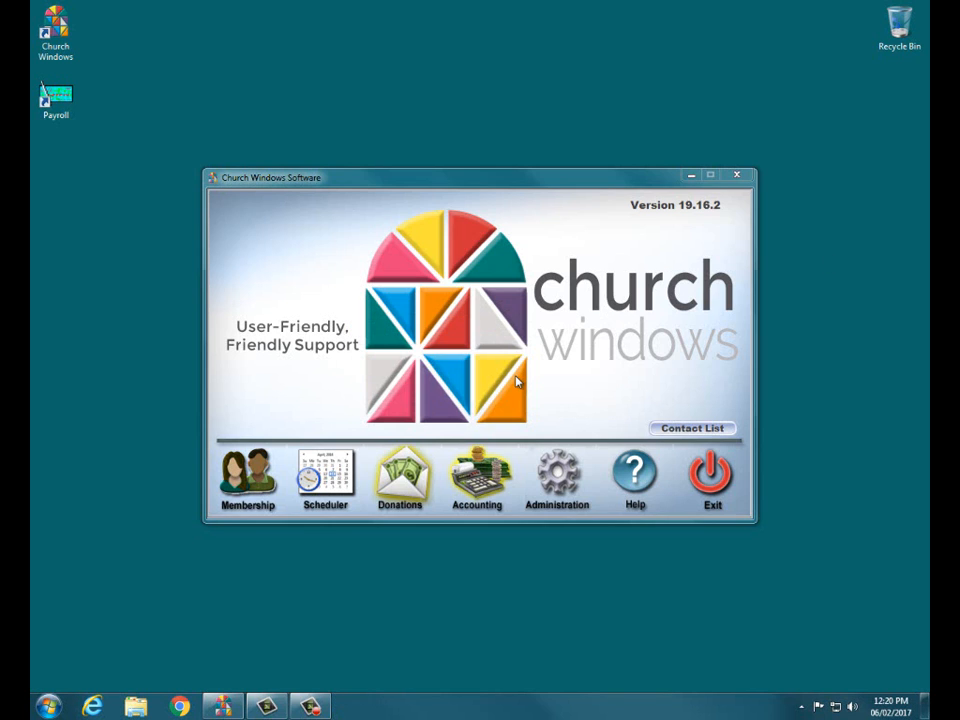